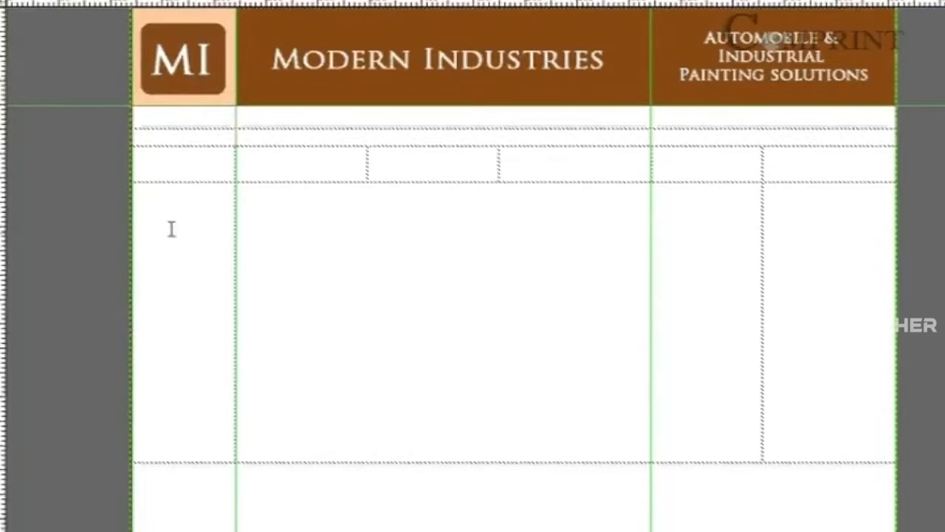
drag(213, 190, 187, 253)
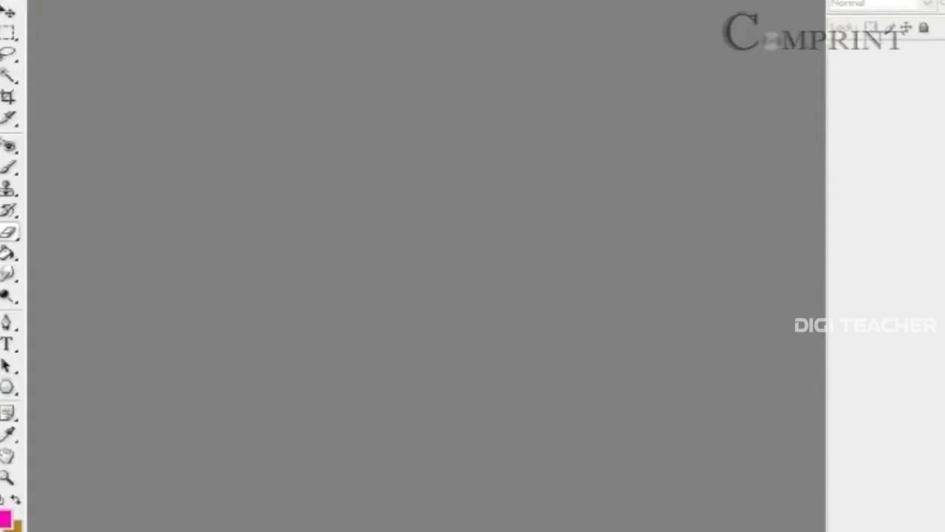
Create a new RGB document 100 pixels wide and 25 pixels high at 72 pixels/inch with a white background
click(32, 17)
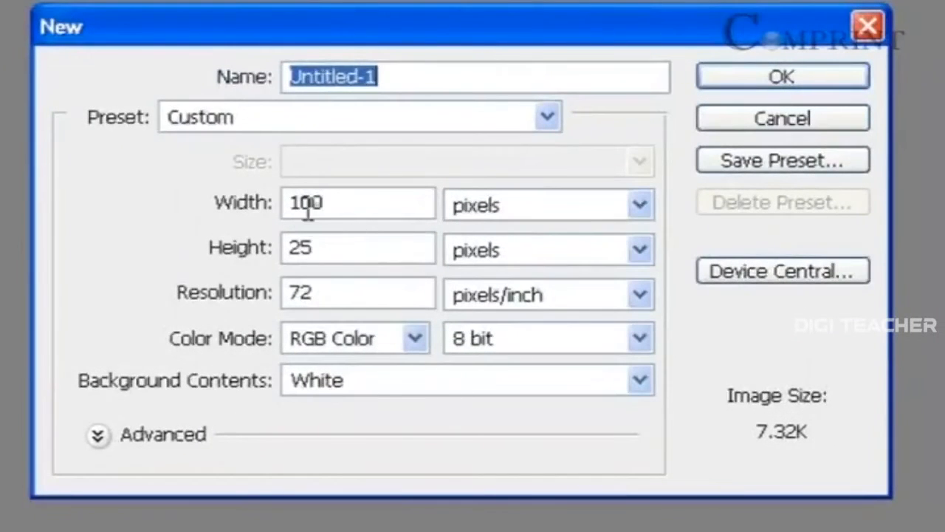
double_click(317, 213)
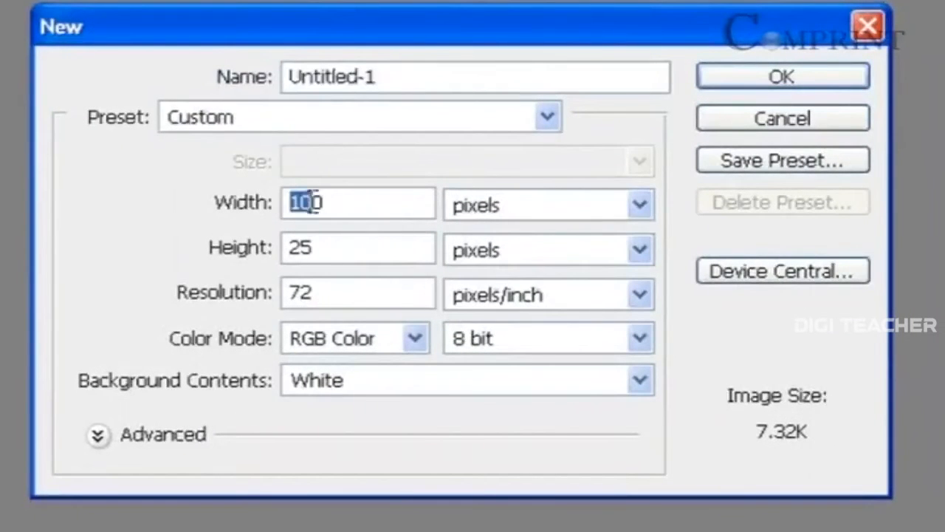
text(100)
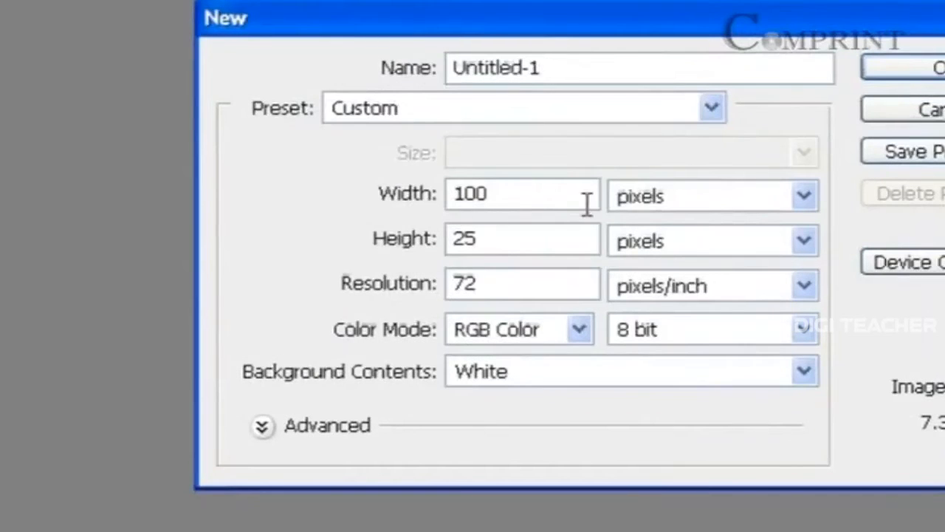
double_click(457, 240)
text(30)
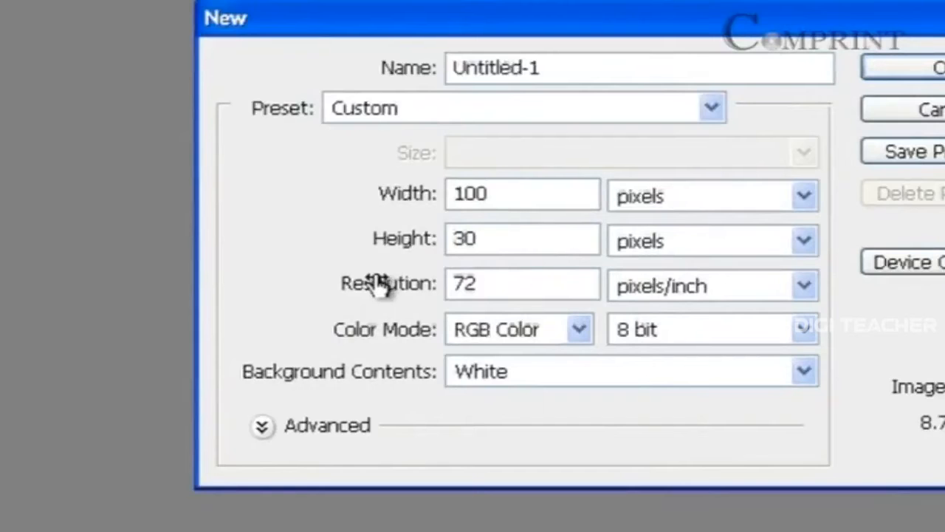
double_click(481, 243)
text(2)
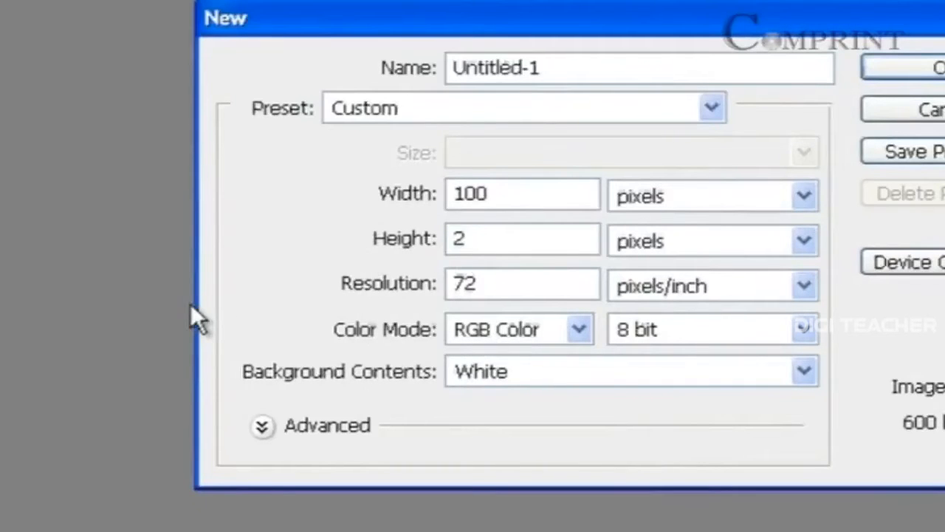
text(5)
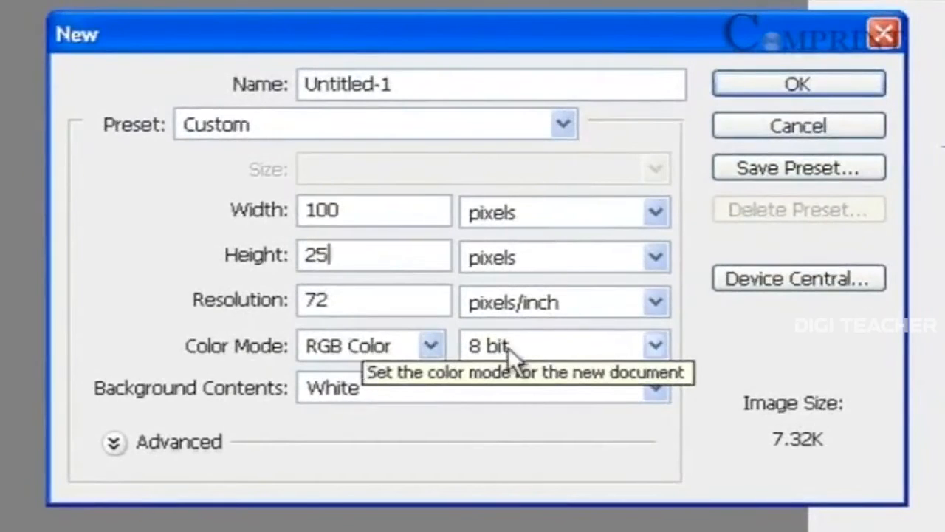
click(743, 87)
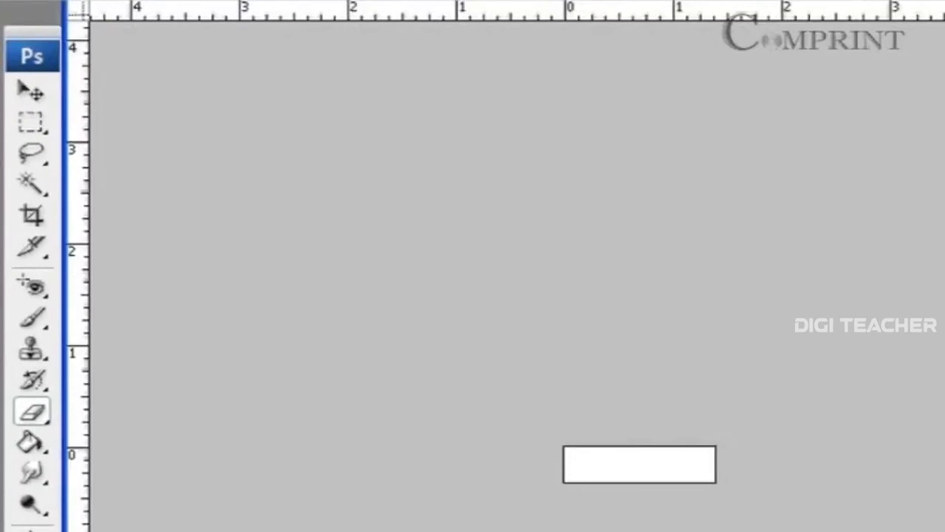
Set the foreground colour to yellow #e3e530 and cover the whole canvas with a rectangle shape layer named "up"
click(31, 91)
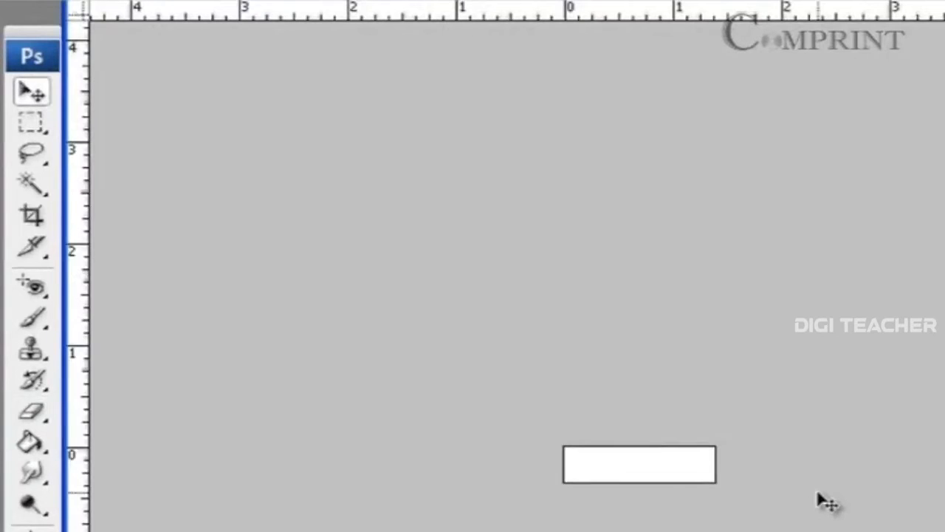
key(z)
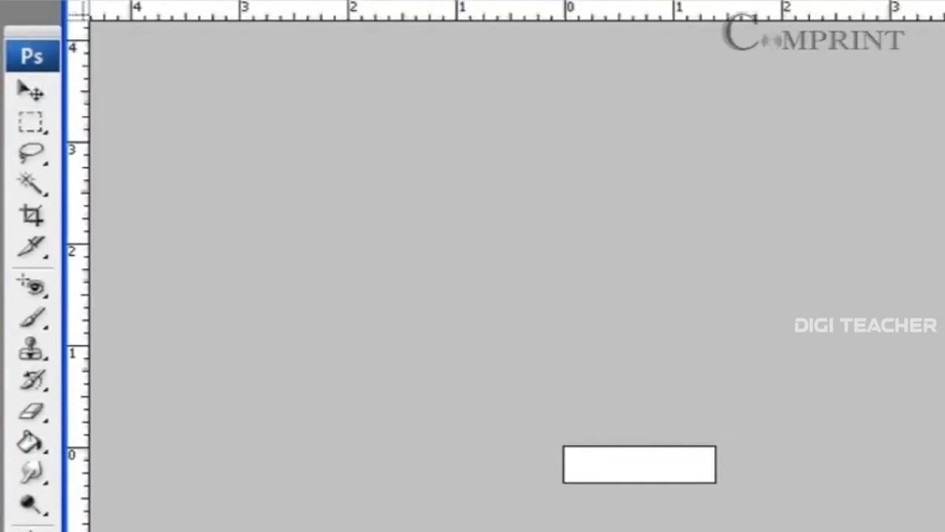
click(842, 3)
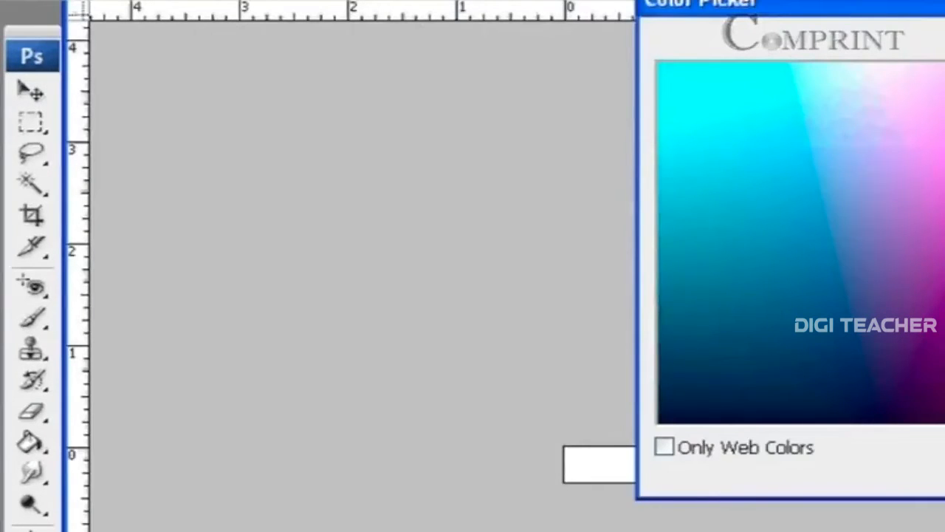
mouse_move(835, 347)
mouse_down()
mouse_move(835, 362)
mouse_move(576, 334)
mouse_move(572, 322)
mouse_move(579, 341)
mouse_move(580, 330)
mouse_up()
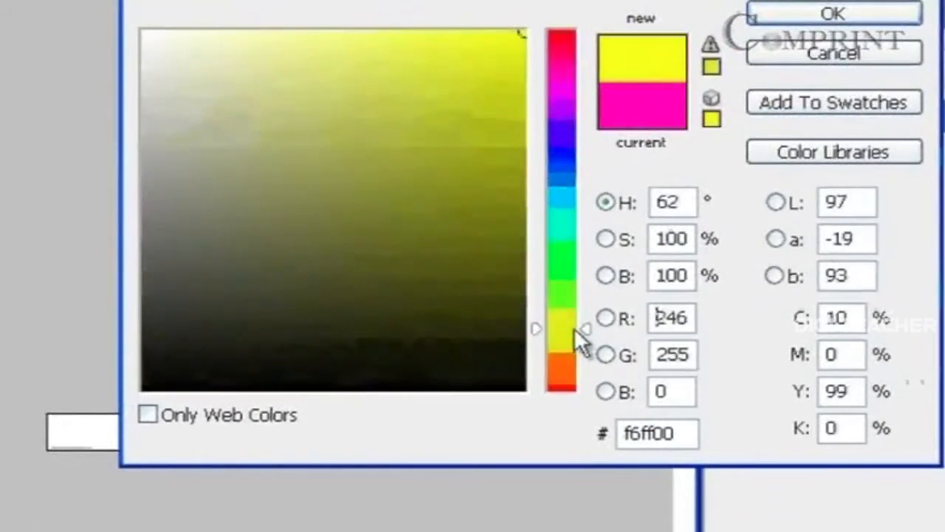
mouse_move(392, 69)
mouse_down()
mouse_move(453, 99)
mouse_move(332, 76)
mouse_move(443, 67)
mouse_up()
click(805, 22)
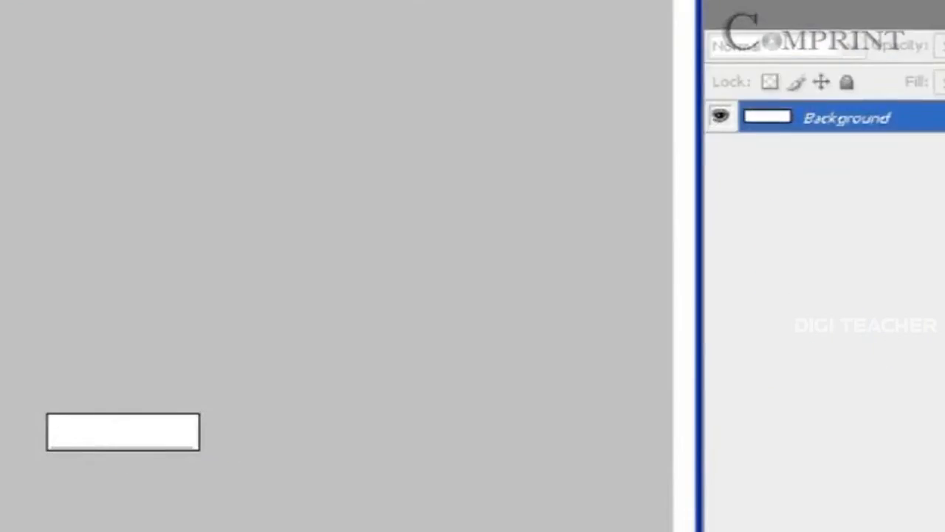
drag(348, 214, 642, 282)
key(alt+BackSpace)
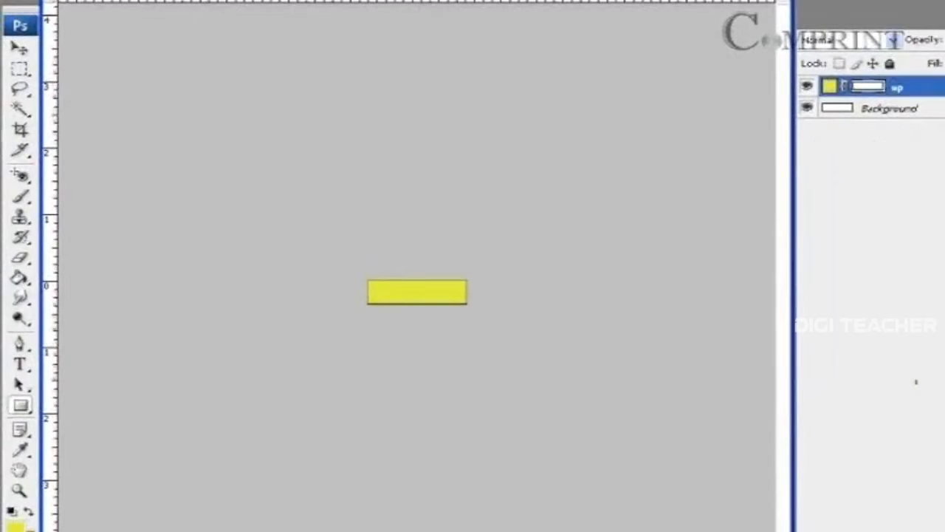
Duplicate the "up" shape layer and name the copy "over"
right_click(922, 88)
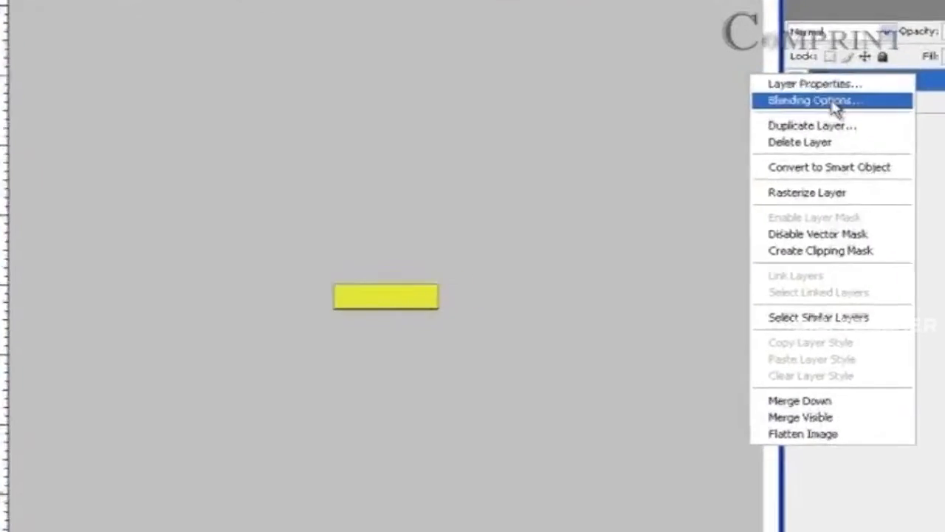
click(812, 125)
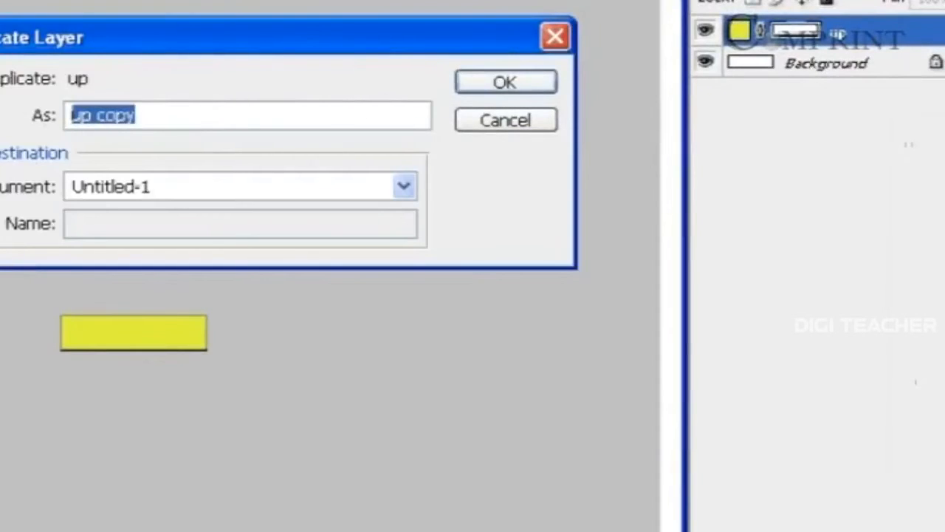
text(over)
key(Return)
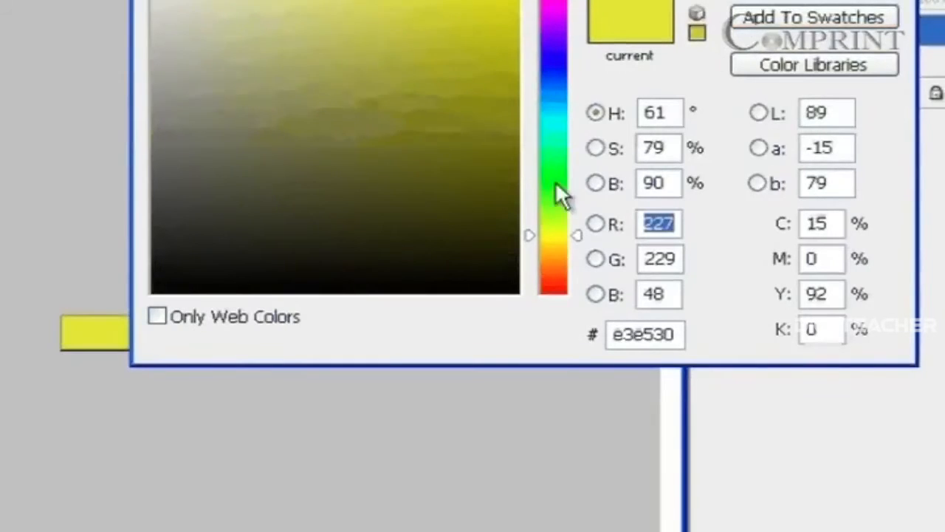
Change the fill colour of the "over" layer to dark orange #d29708
drag(553, 242, 553, 254)
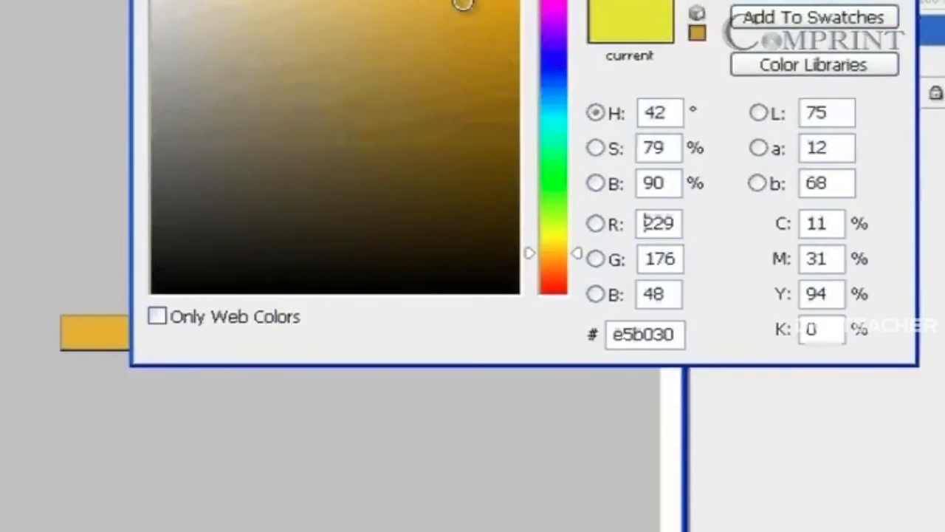
click(474, 43)
mouse_move(474, 42)
mouse_down()
mouse_move(506, 59)
mouse_move(505, 9)
mouse_up()
key(Return)
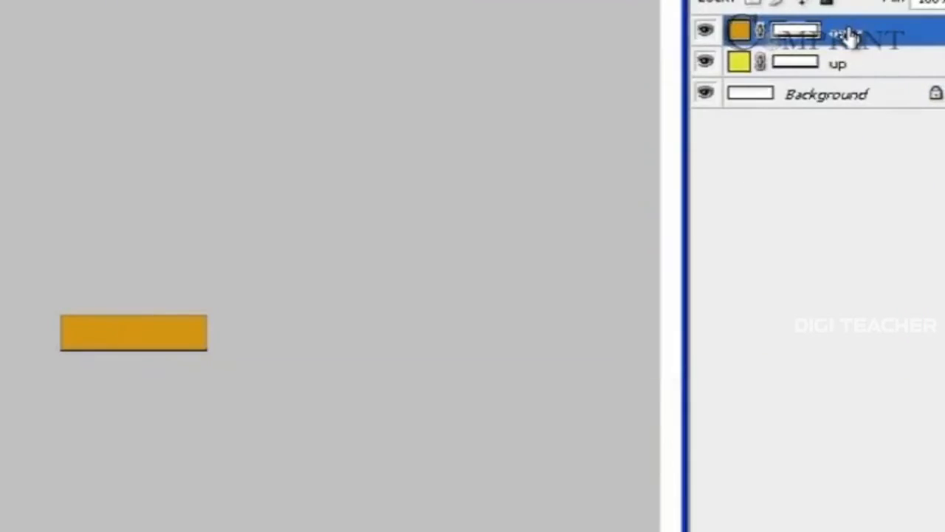
right_click(851, 36)
click(701, 96)
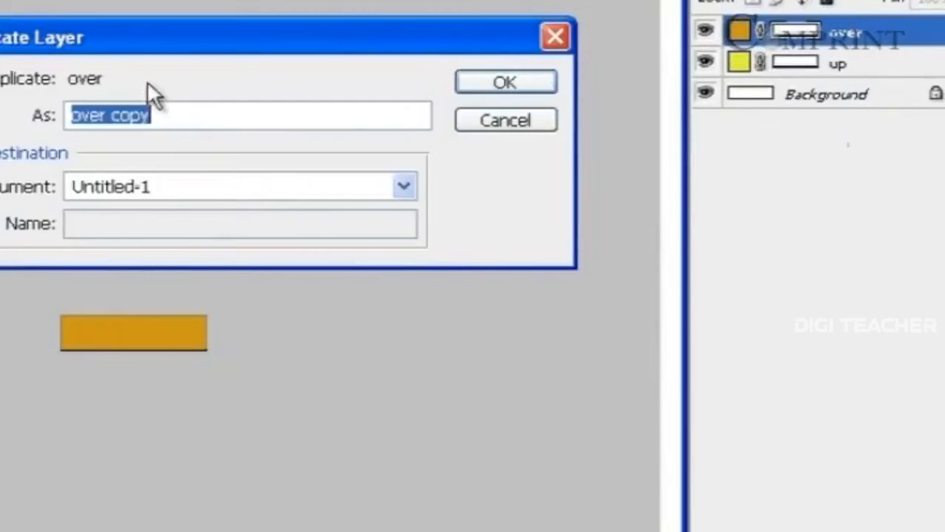
click(166, 115)
drag(167, 114, 35, 125)
text(up)
key(Return)
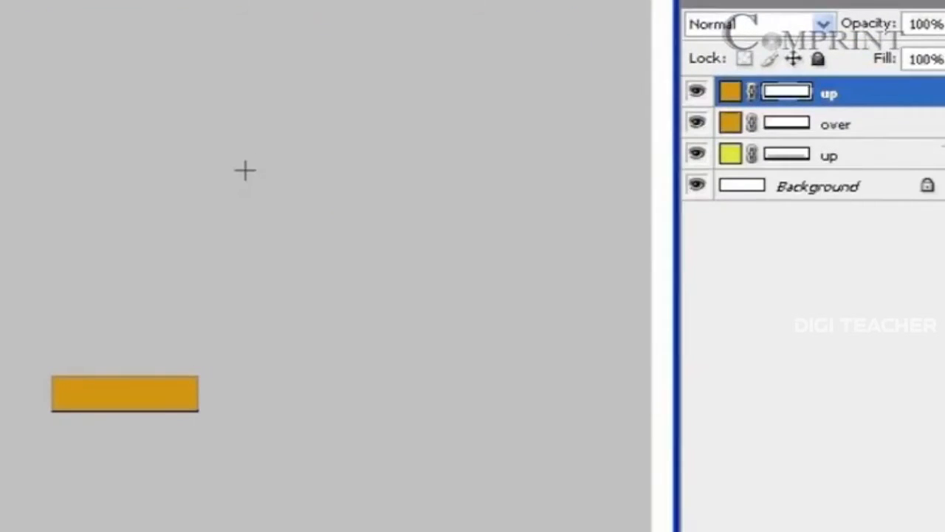
key(ctrl+z)
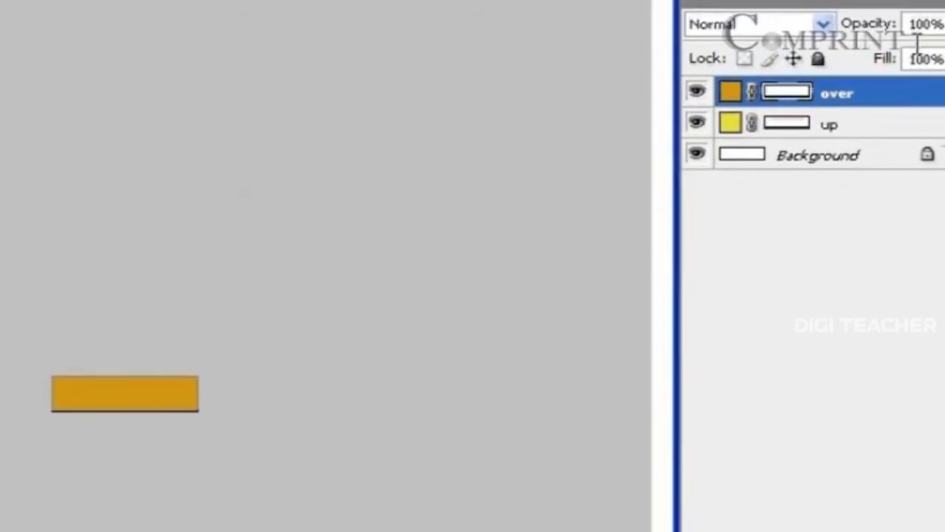
Duplicate the "over" shape layer and name the copy "down"
right_click(853, 92)
click(716, 161)
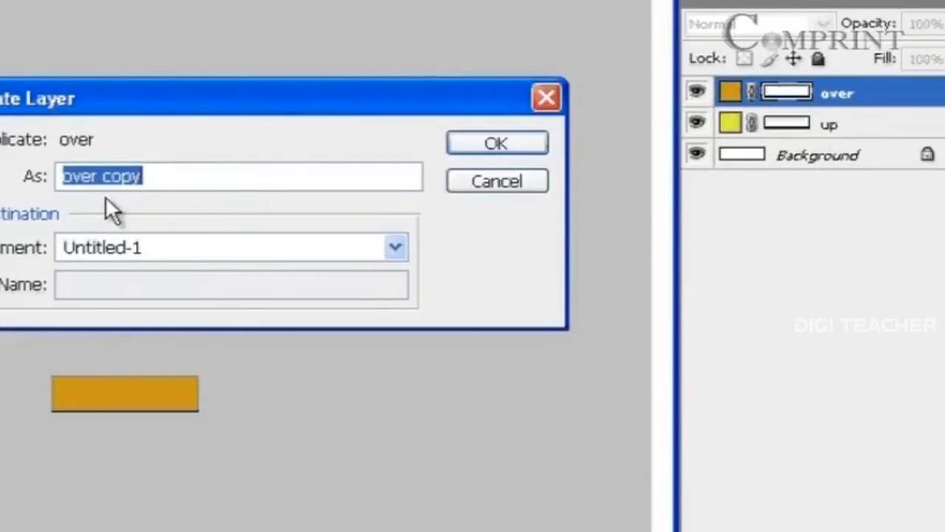
text(down)
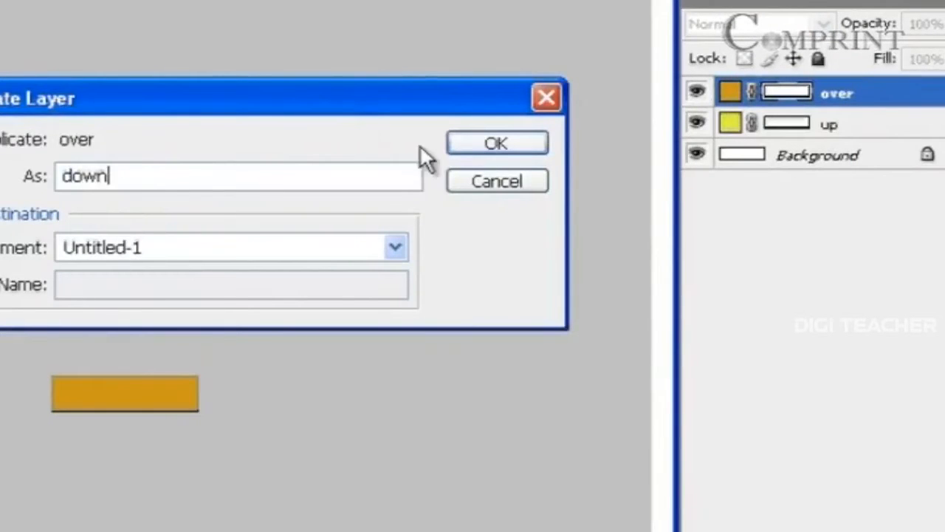
click(487, 147)
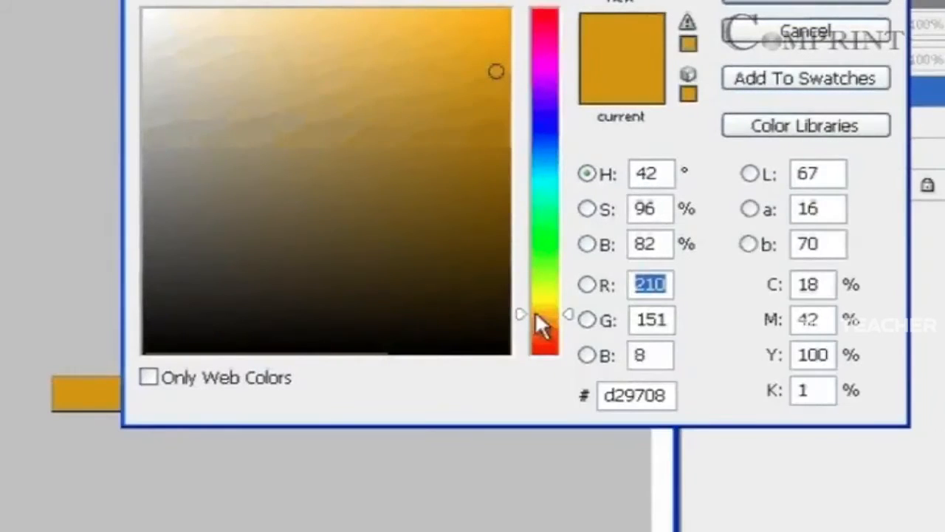
Change the fill colour of the "down" layer to orange-red #eb4316
drag(537, 313, 543, 343)
click(475, 36)
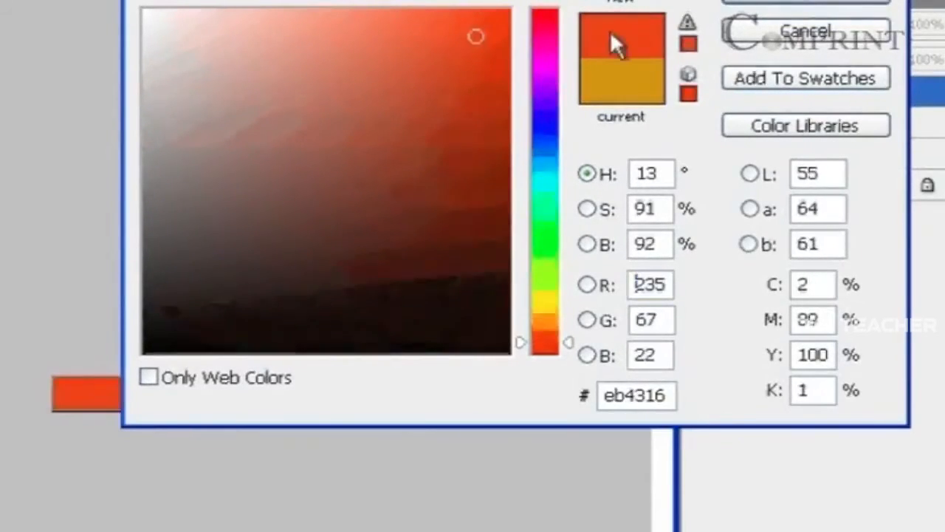
click(840, 3)
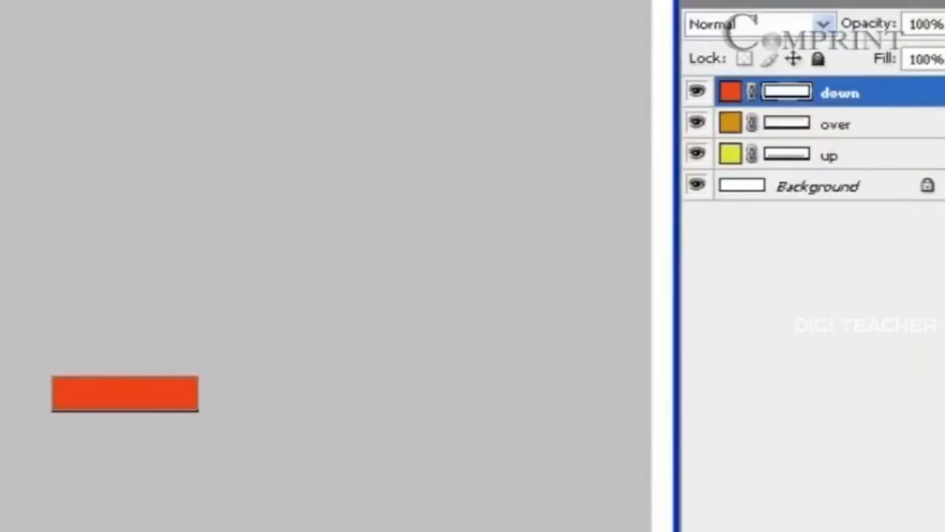
Duplicate the "down" shape layer and name the copy "over while"
right_click(861, 95)
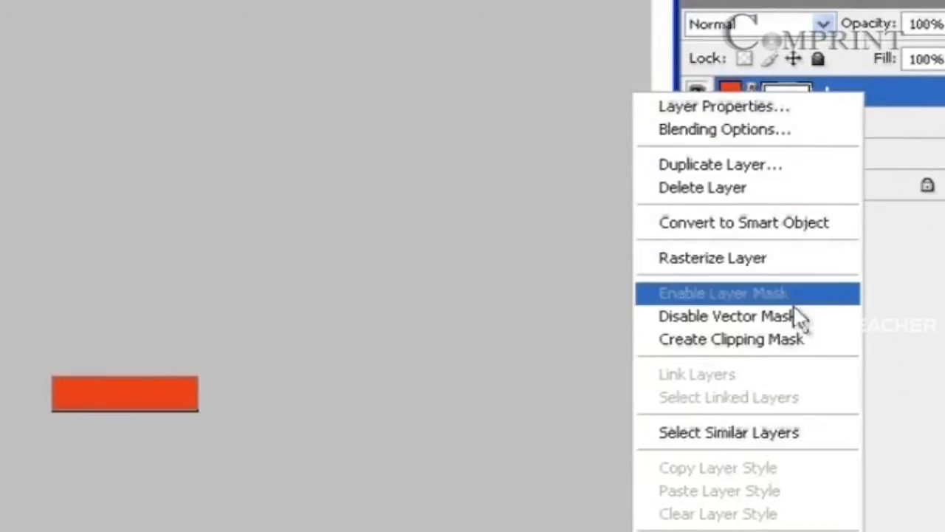
click(720, 164)
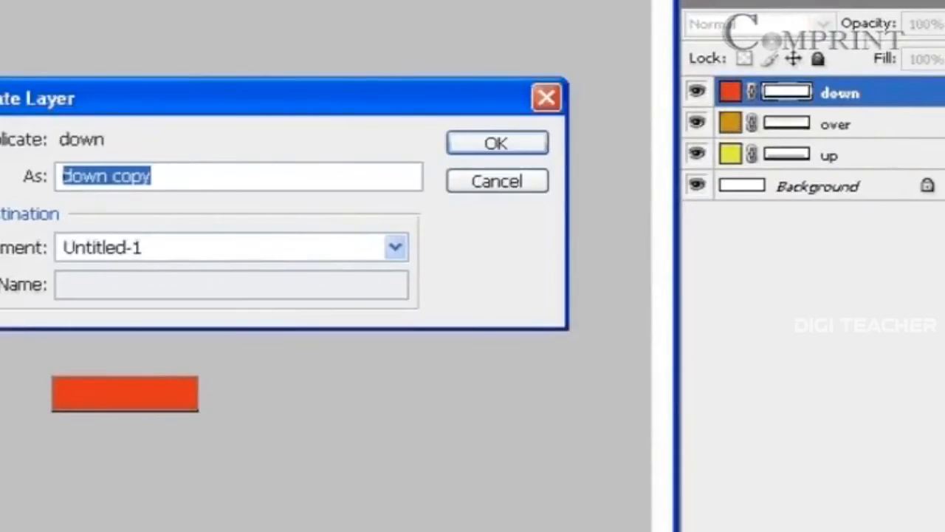
drag(115, 88, 170, 114)
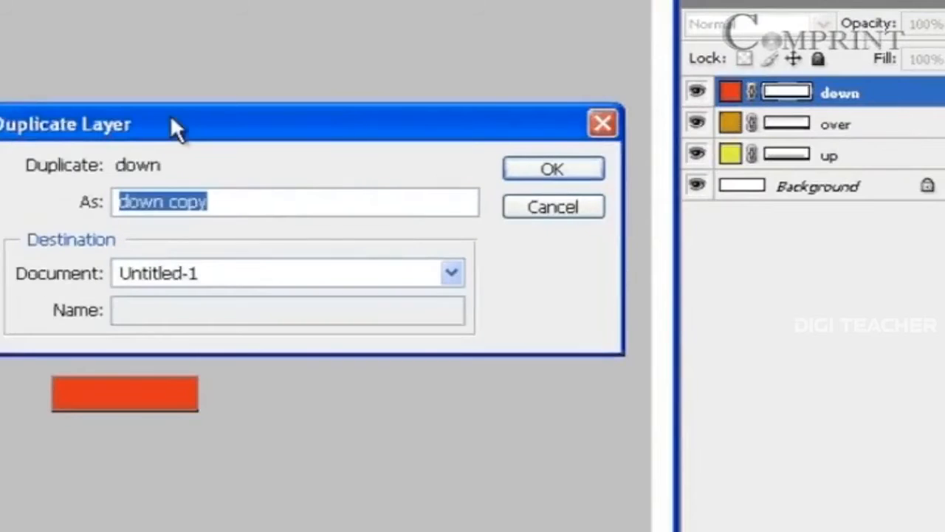
text(over while)
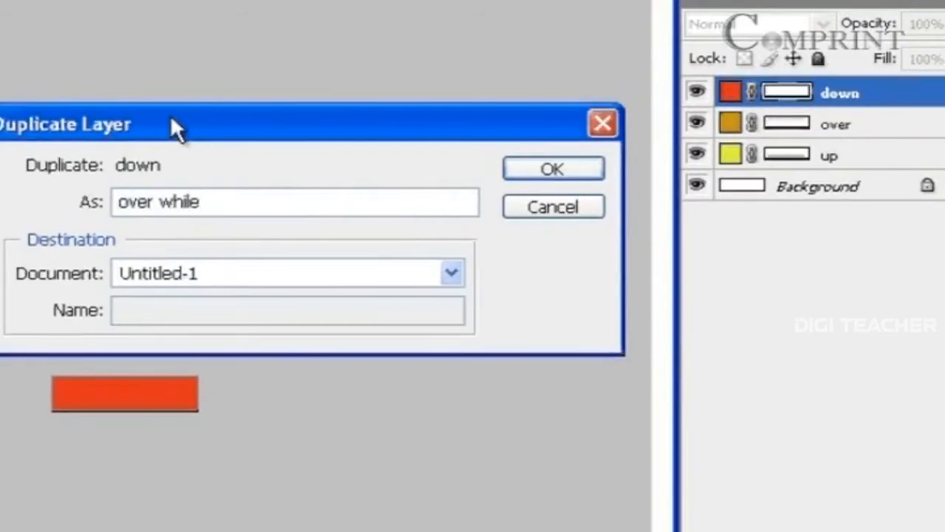
click(555, 173)
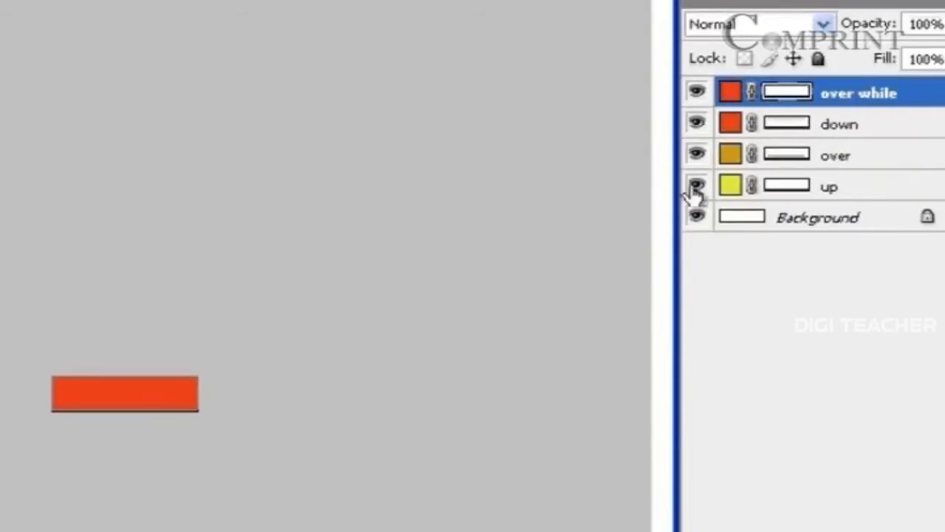
Change the fill colour of the "over while" layer to dark red
double_click(730, 93)
drag(489, 111, 487, 137)
click(756, 4)
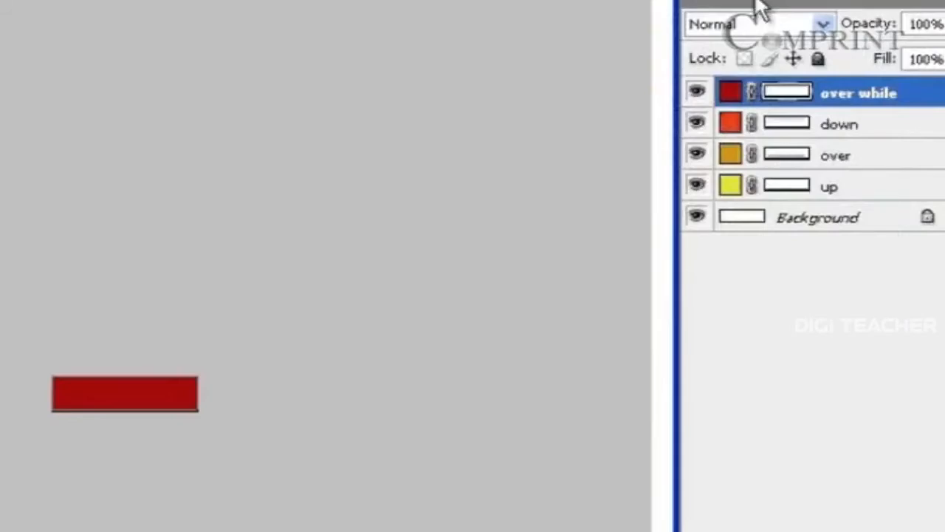
click(876, 189)
click(872, 155)
click(871, 102)
click(852, 123)
click(845, 158)
click(849, 189)
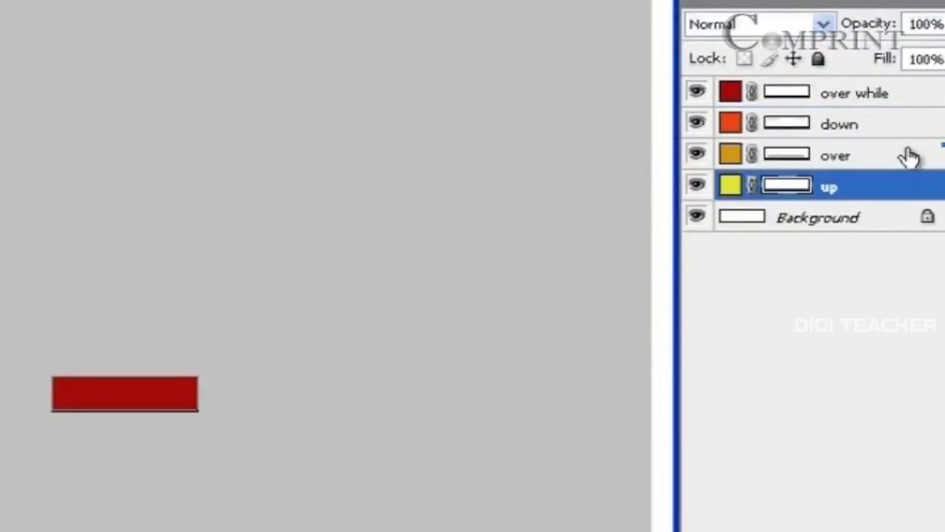
click(889, 94)
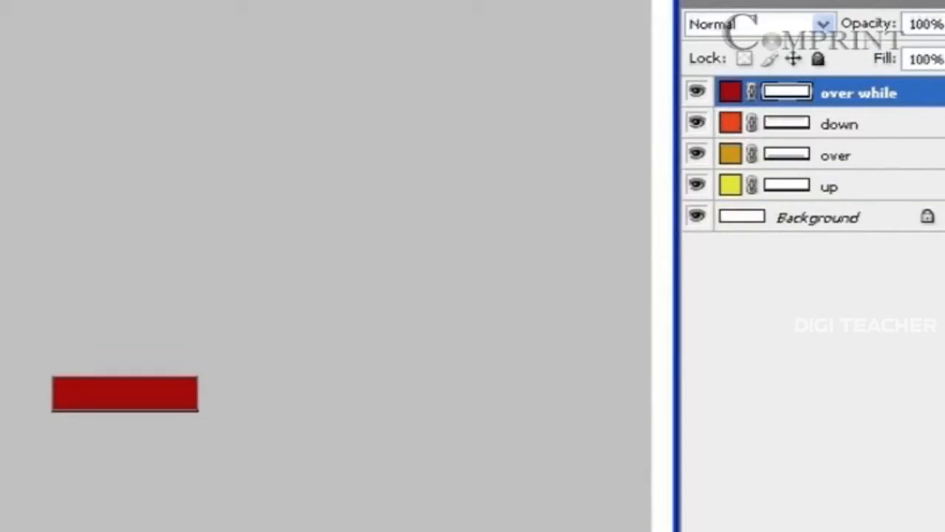
Add the text "HOME" on the red button with the Type tool
click(216, 455)
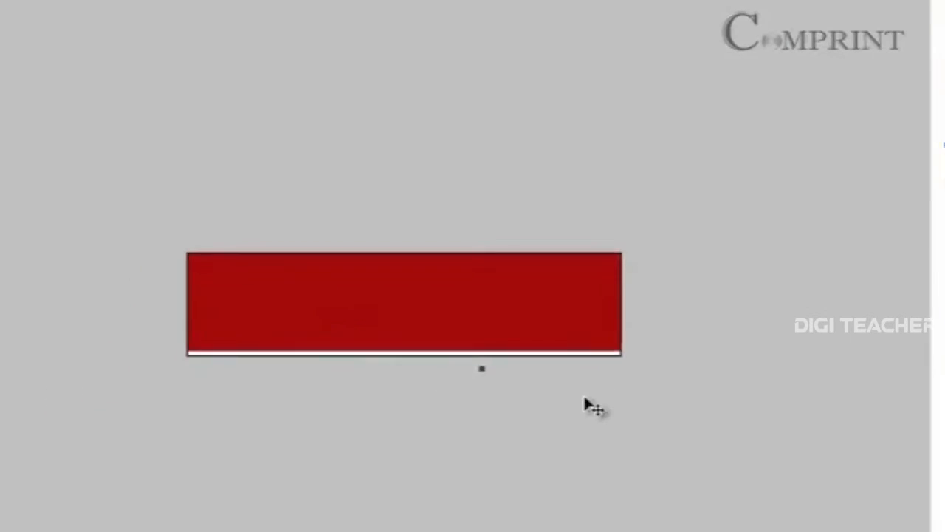
key(Escape)
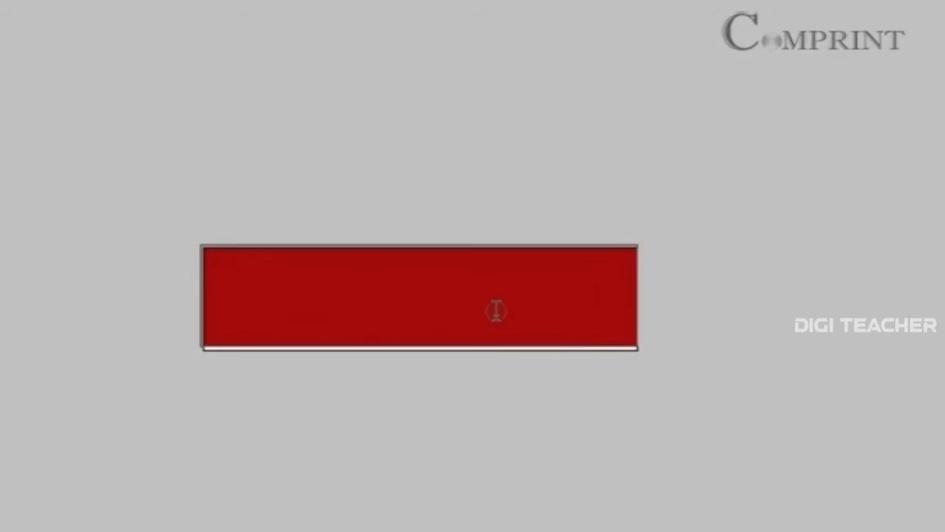
click(485, 349)
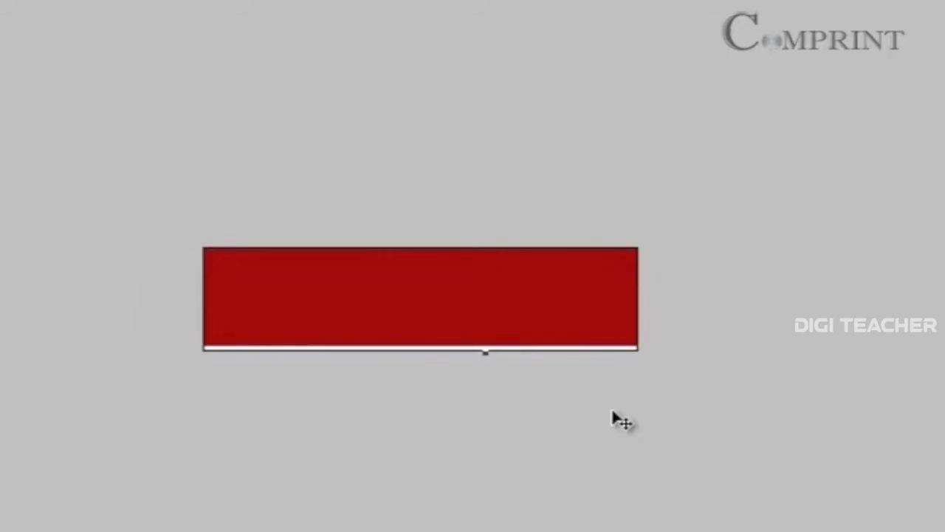
text(HOME)
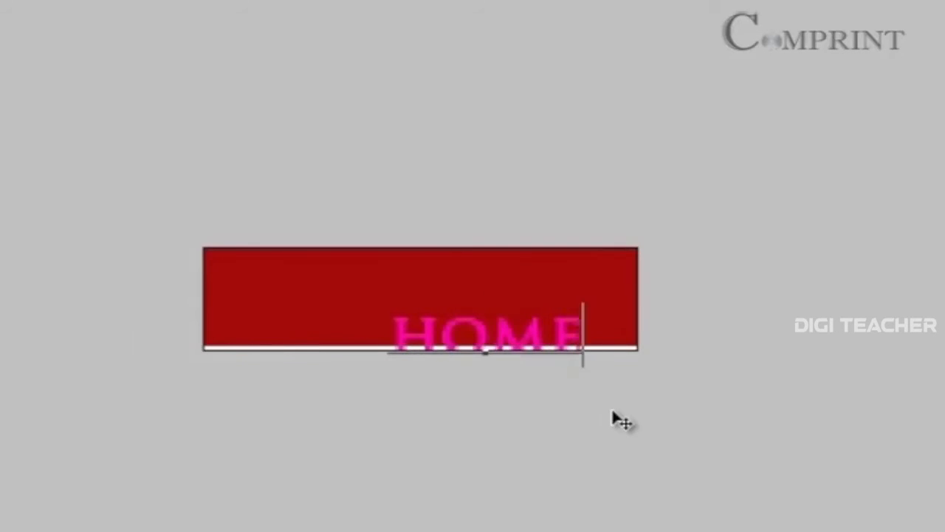
Change the colour of the HOME text to black and centre the text on the button
key(ctrl+a)
mouse_move(572, 114)
mouse_down()
mouse_move(544, 89)
mouse_move(395, 40)
mouse_up()
click(925, 39)
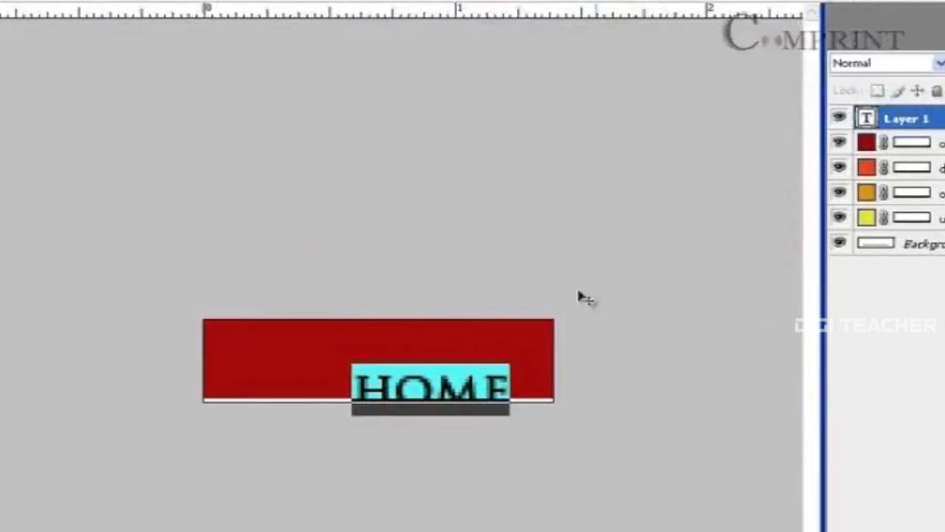
click(580, 1)
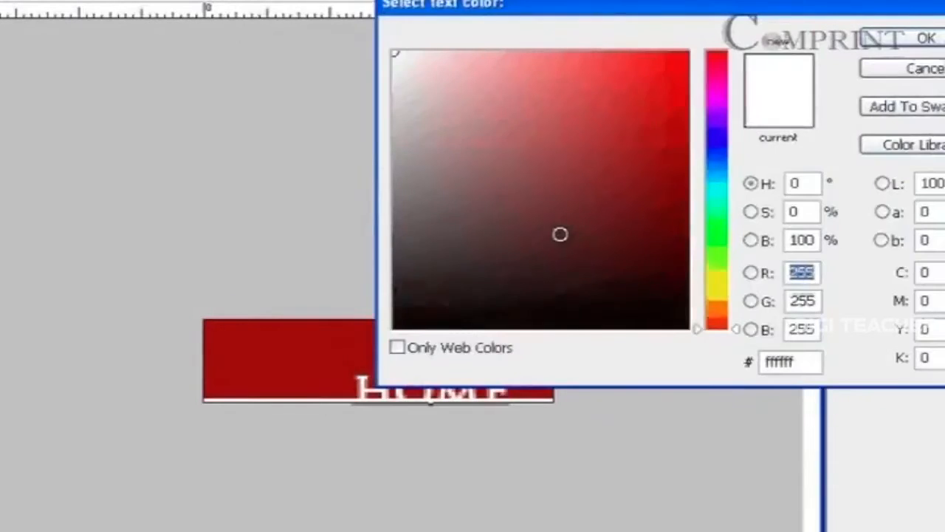
drag(559, 234, 618, 329)
click(890, 40)
key(ctrl+Return)
drag(402, 395, 367, 362)
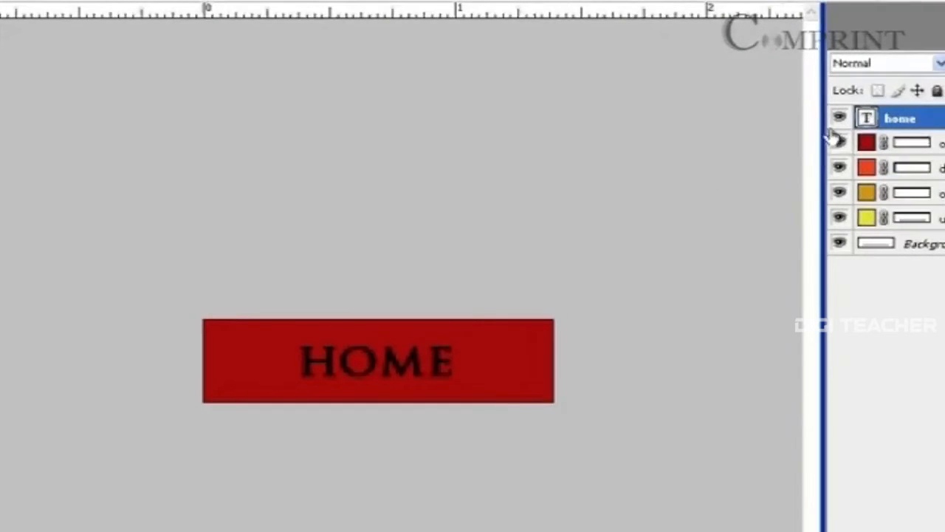
Hide the "over while", "down" and "over" layers, leaving the yellow "up" layer beneath the HOME text
click(839, 143)
click(840, 168)
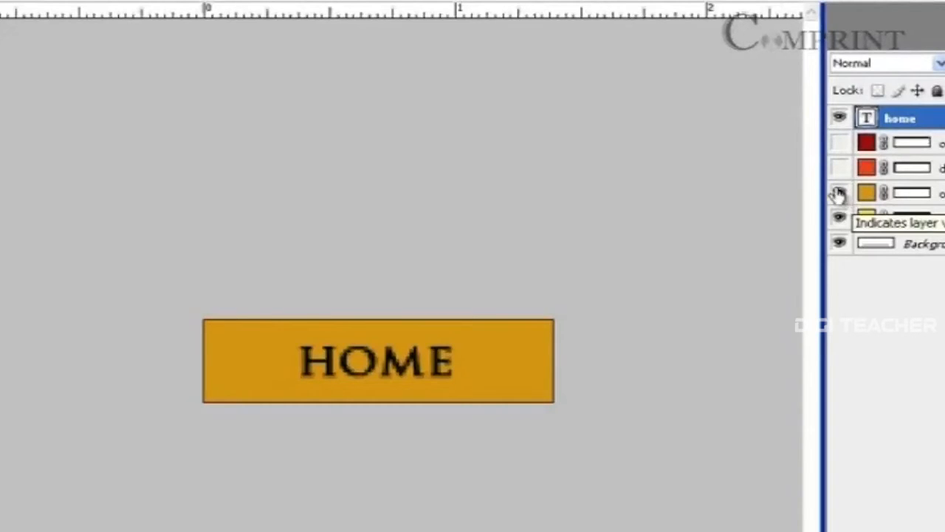
click(839, 193)
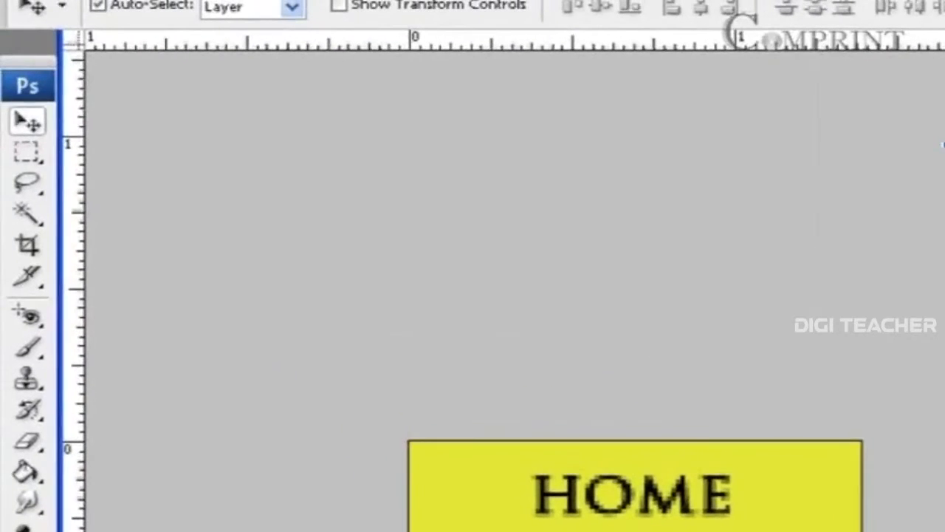
Save the yellow button state as a PNG copy named "home up"
click(17, 1)
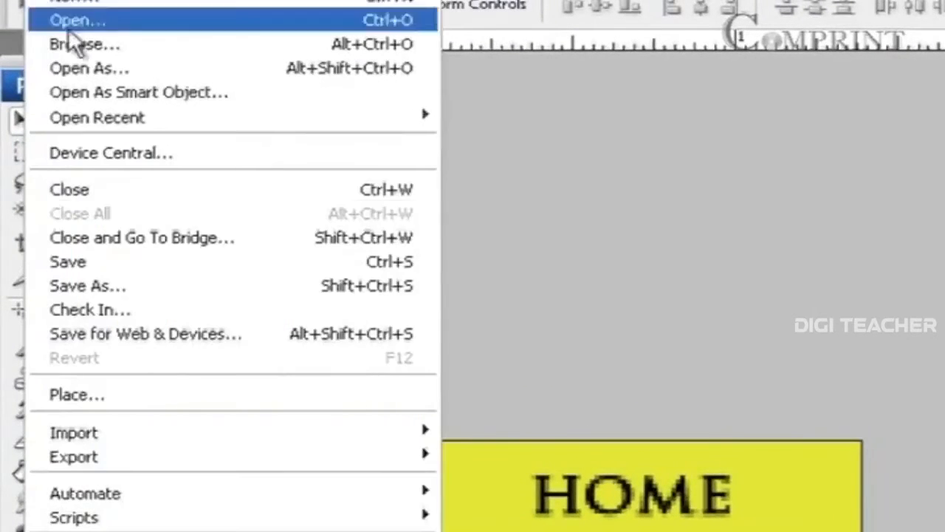
click(148, 286)
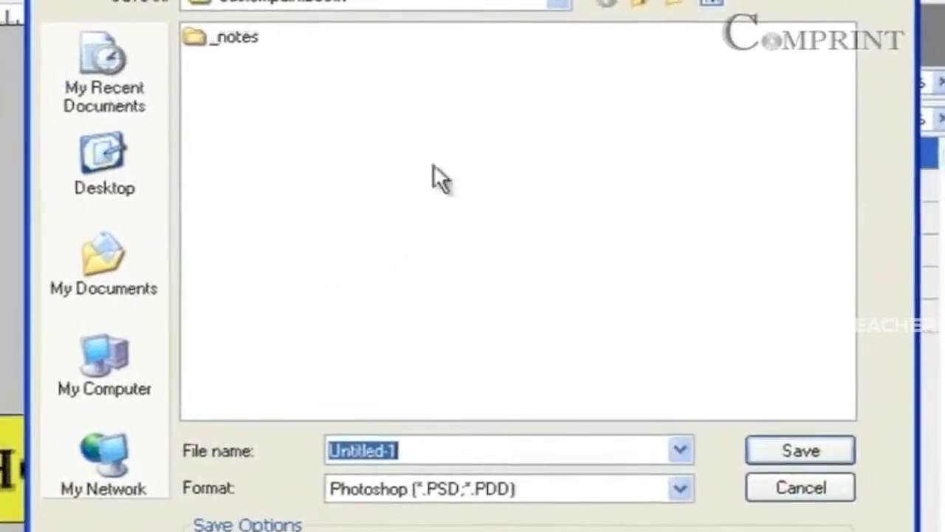
click(749, 428)
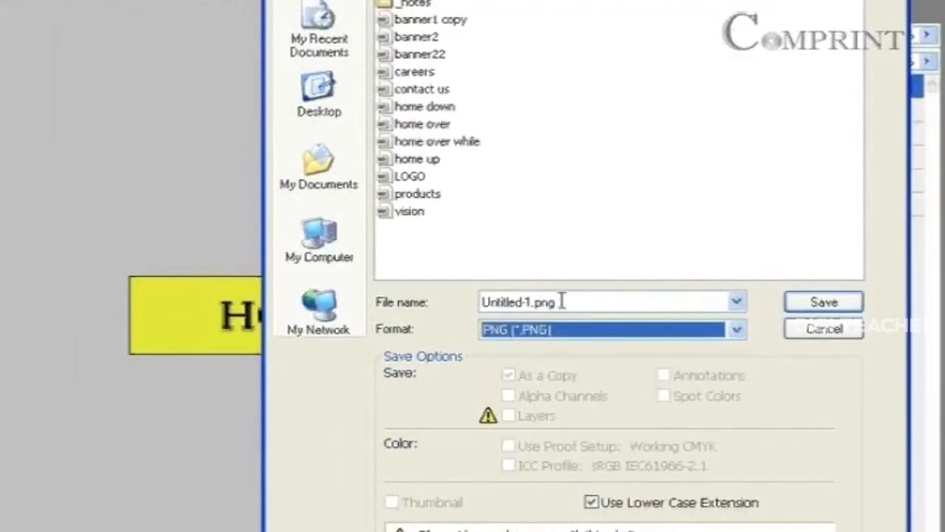
key(shift+Tab)
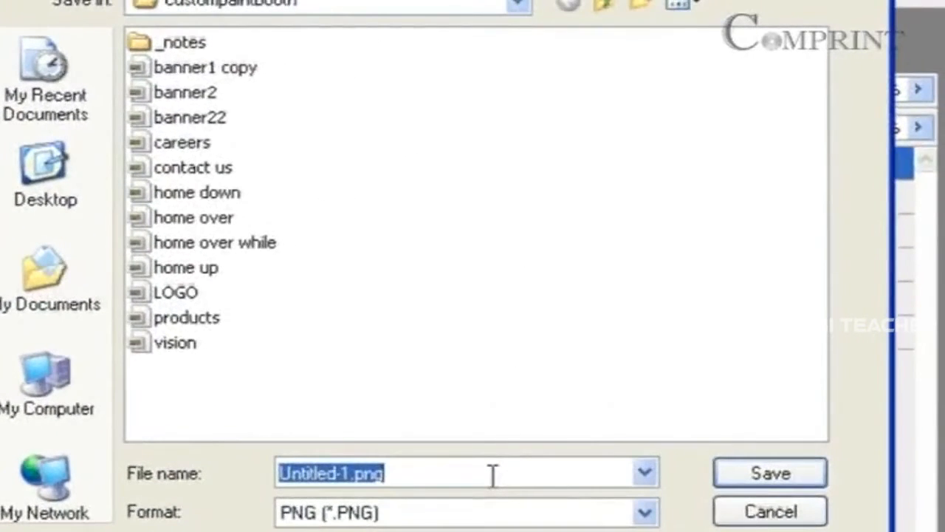
text(hom)
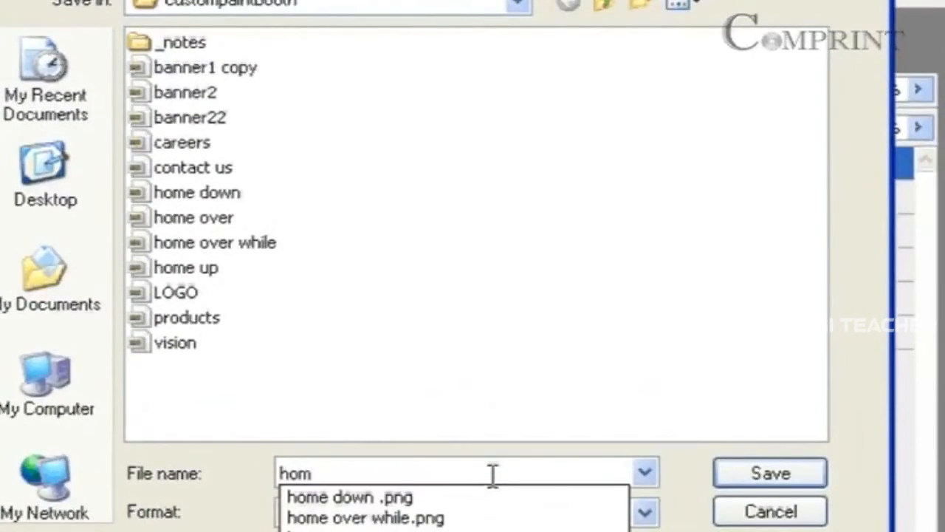
text(e up)
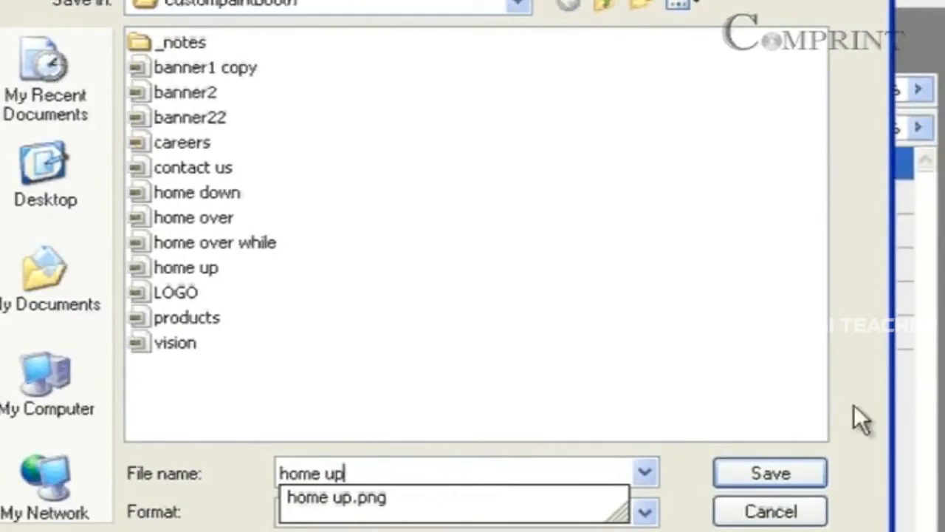
click(739, 476)
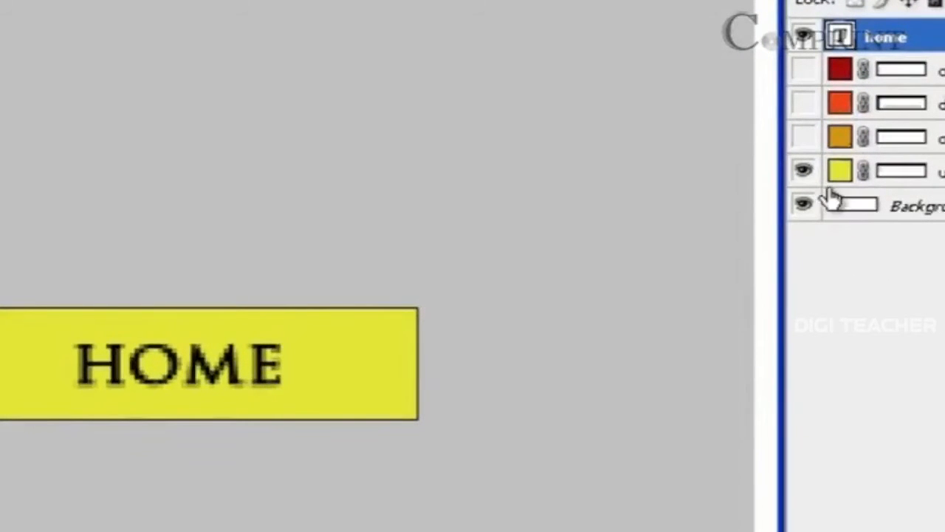
Show the "over" layer, hide the "up" layer, and save this state as a PNG copy named "home over"
click(812, 139)
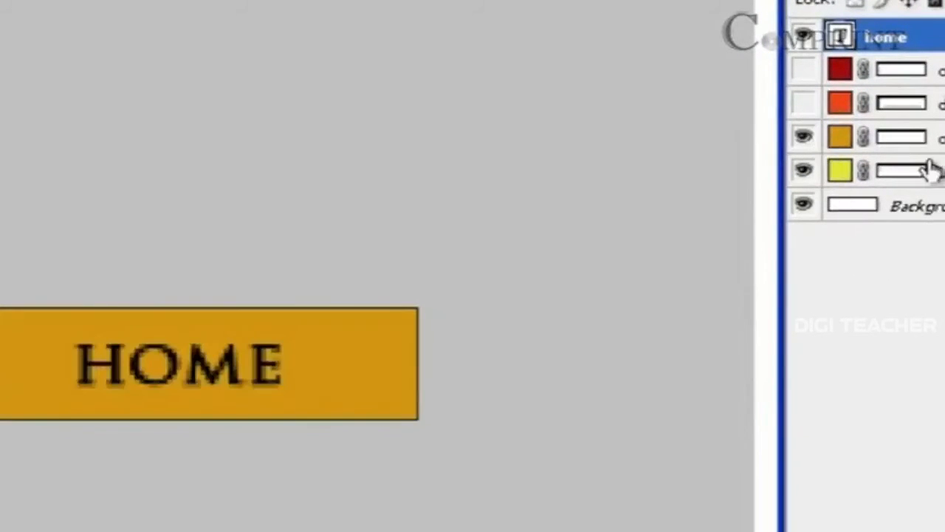
click(805, 171)
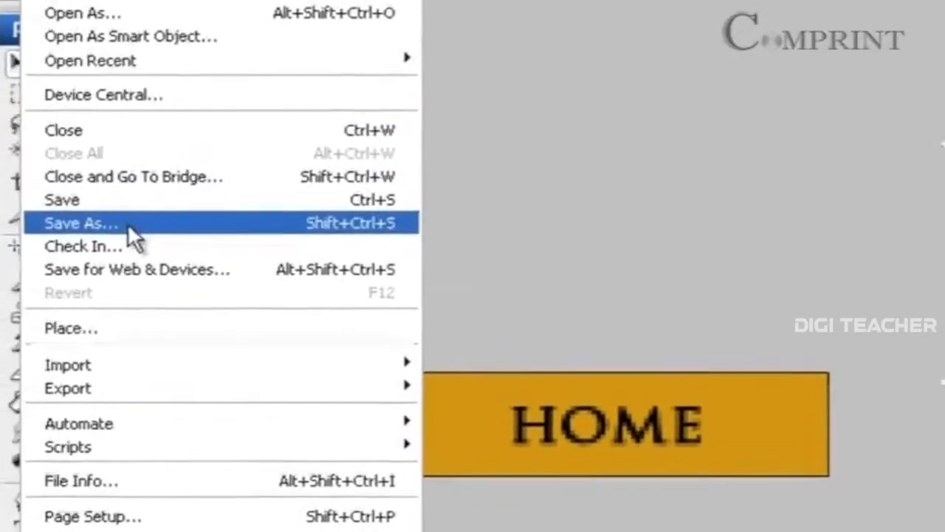
click(131, 236)
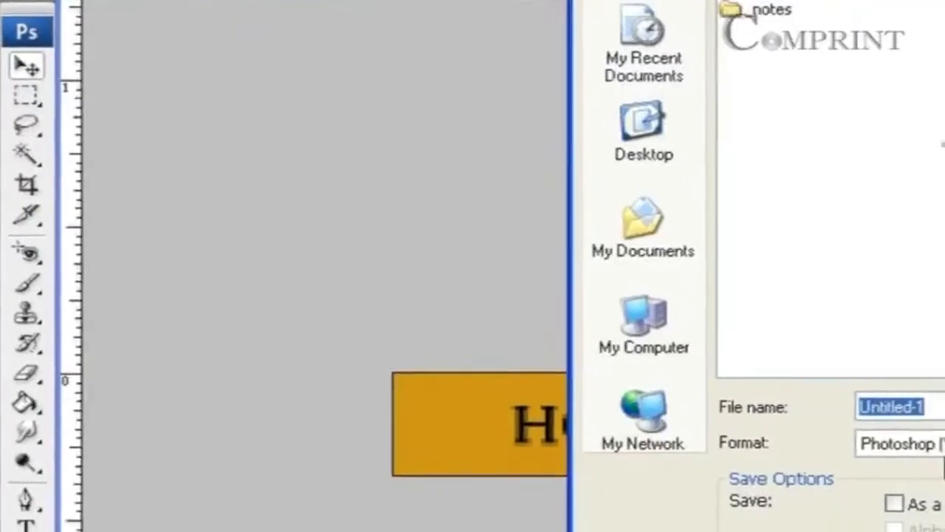
click(915, 443)
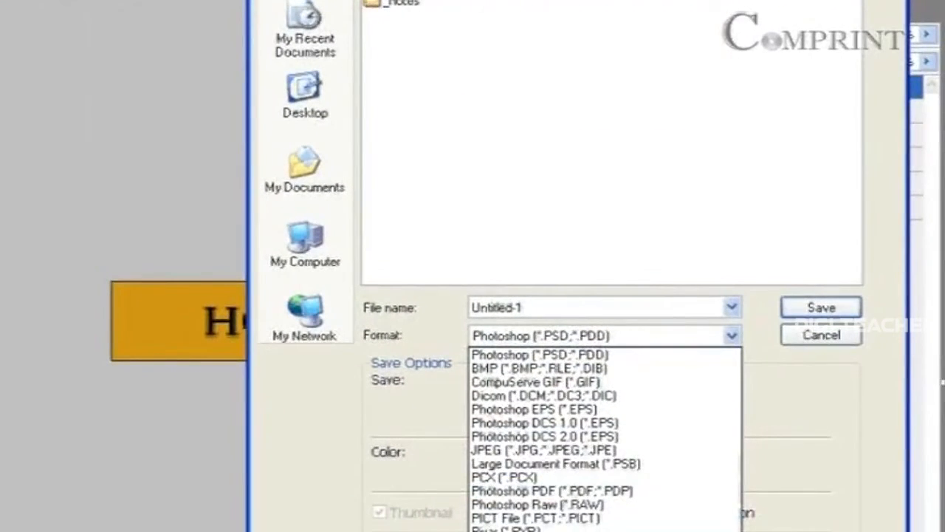
click(544, 391)
click(552, 311)
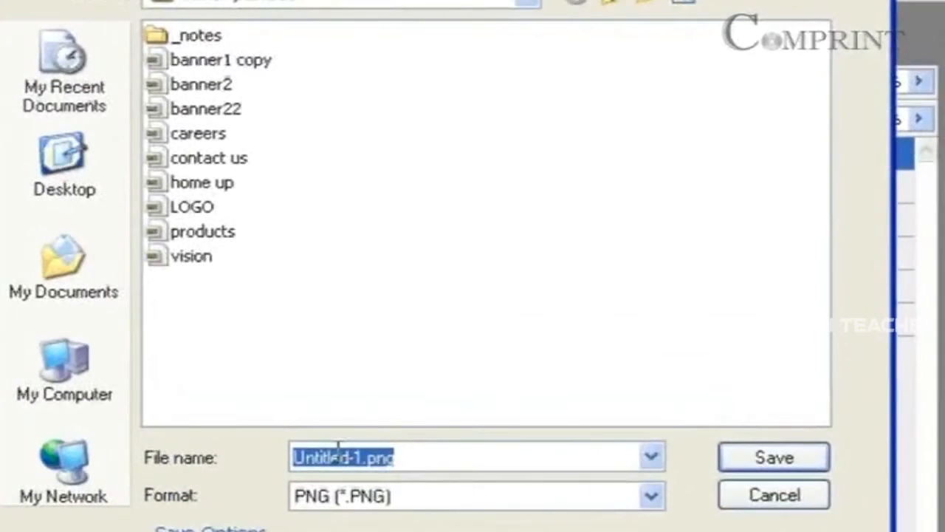
text(home)
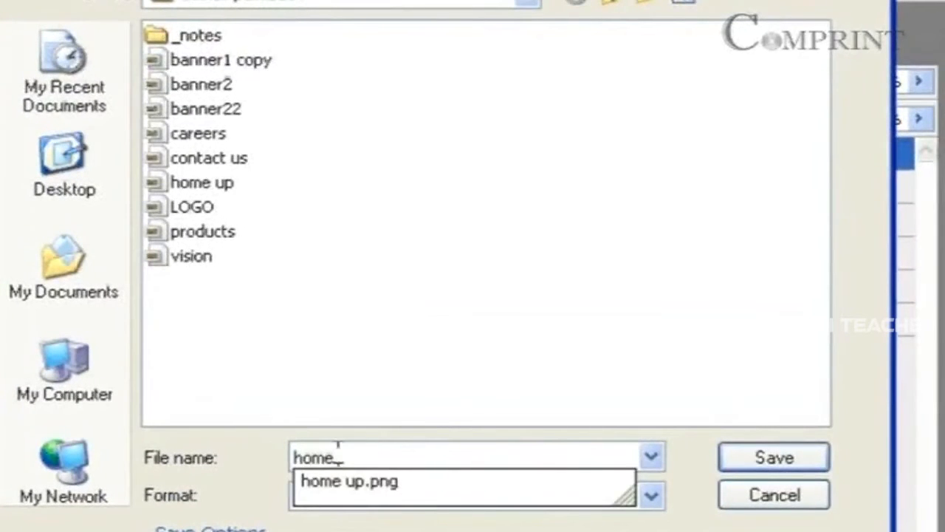
text( dver)
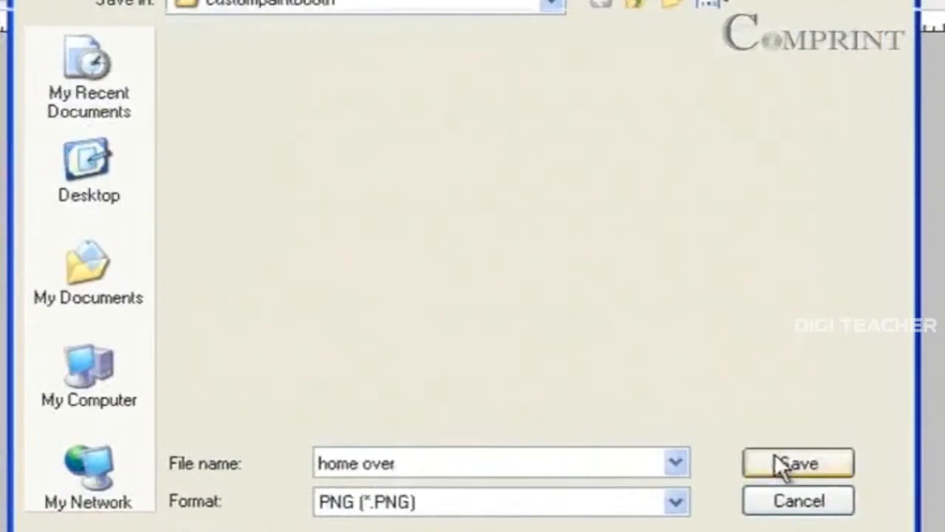
click(774, 454)
click(647, 408)
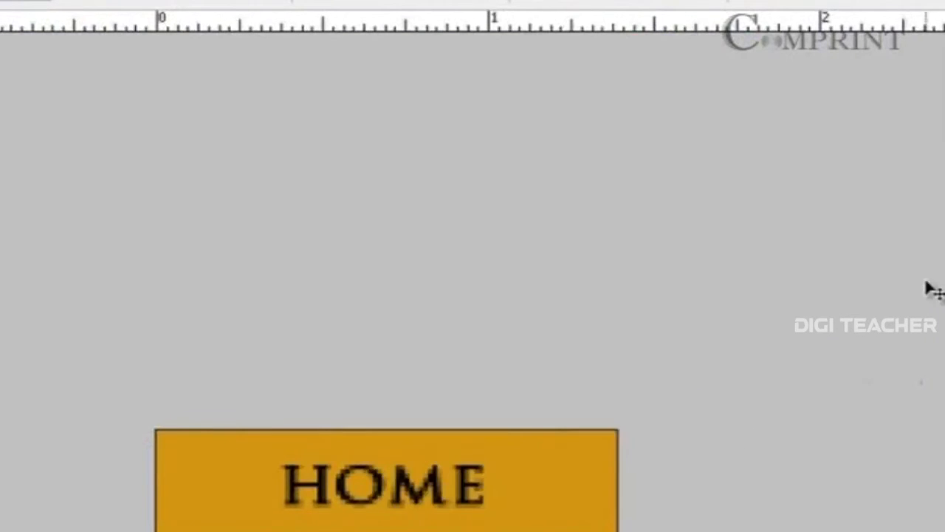
Show the "down" layer instead of the "over" layer and save this state as a PNG copy named "home down"
click(823, 179)
click(823, 211)
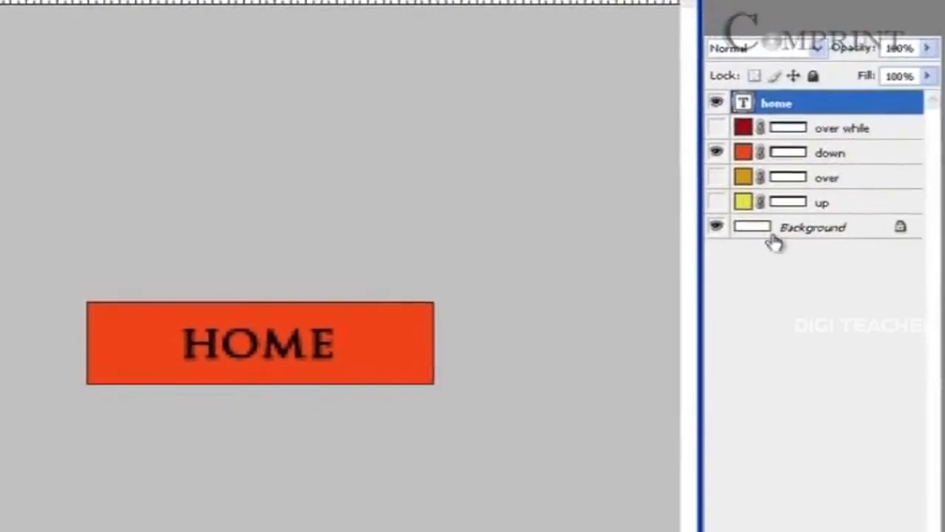
click(14, 1)
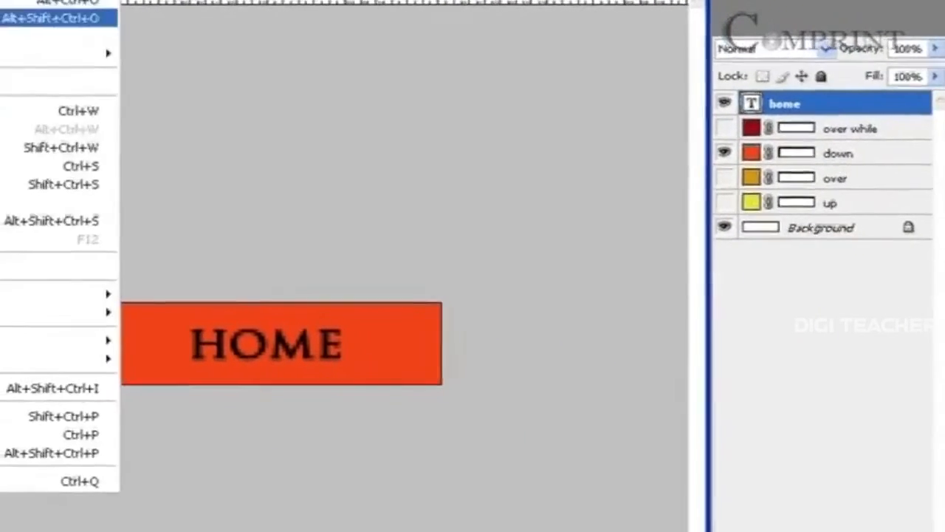
click(97, 211)
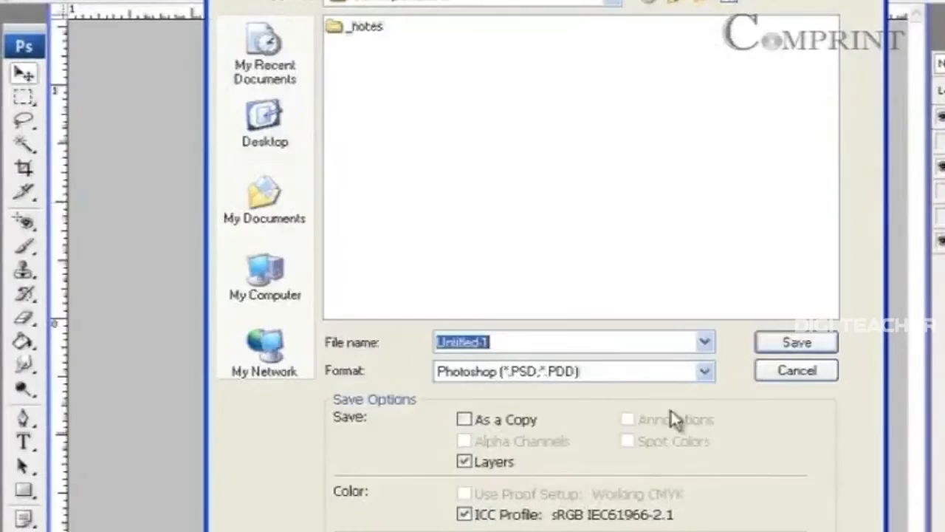
click(704, 370)
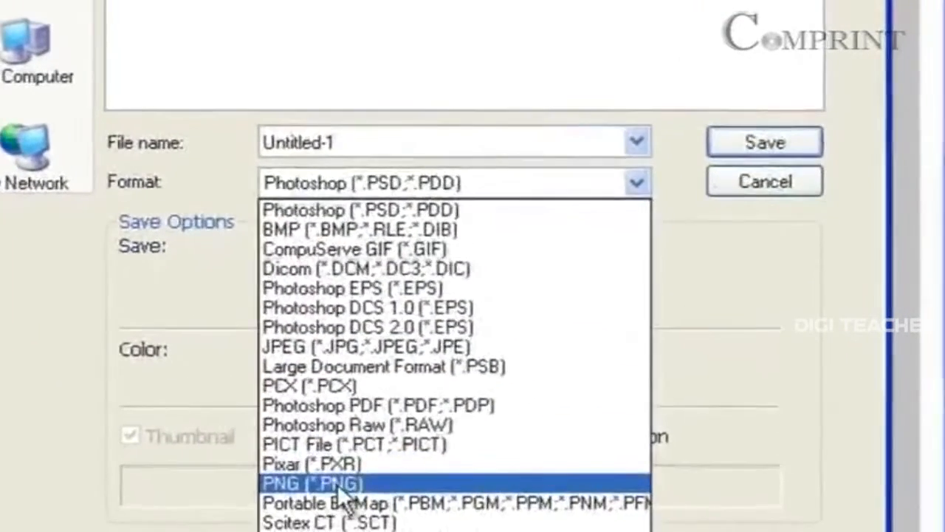
click(330, 485)
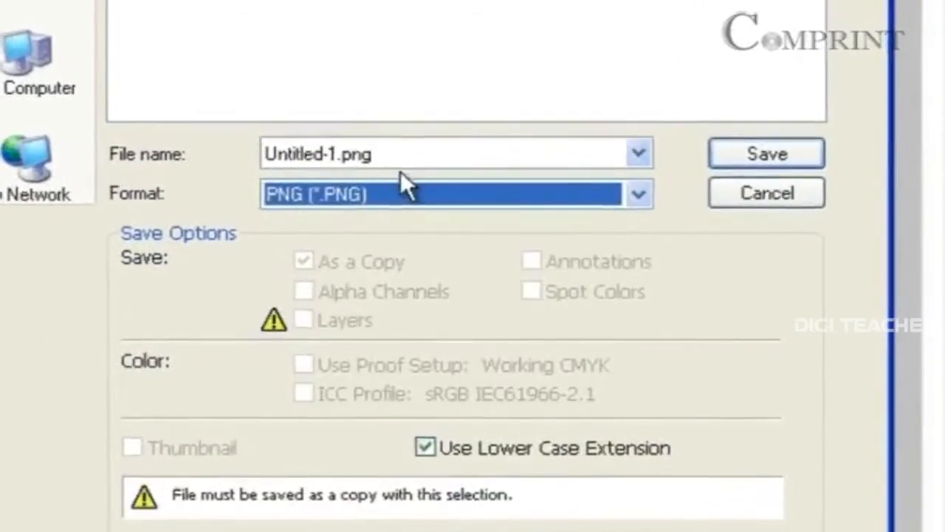
double_click(399, 143)
text(home over)
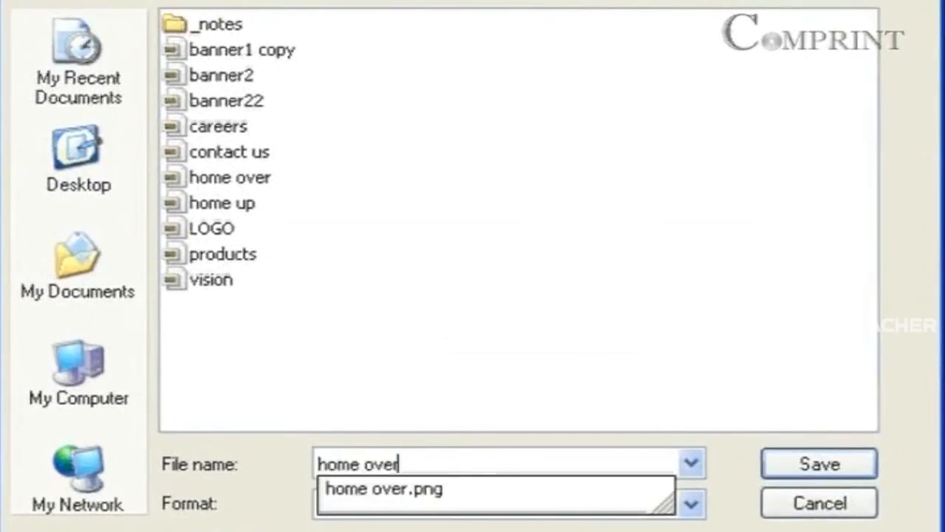
key(BackSpace)
key(BackSpace)
key(BackSpace)
key(BackSpace)
text(down)
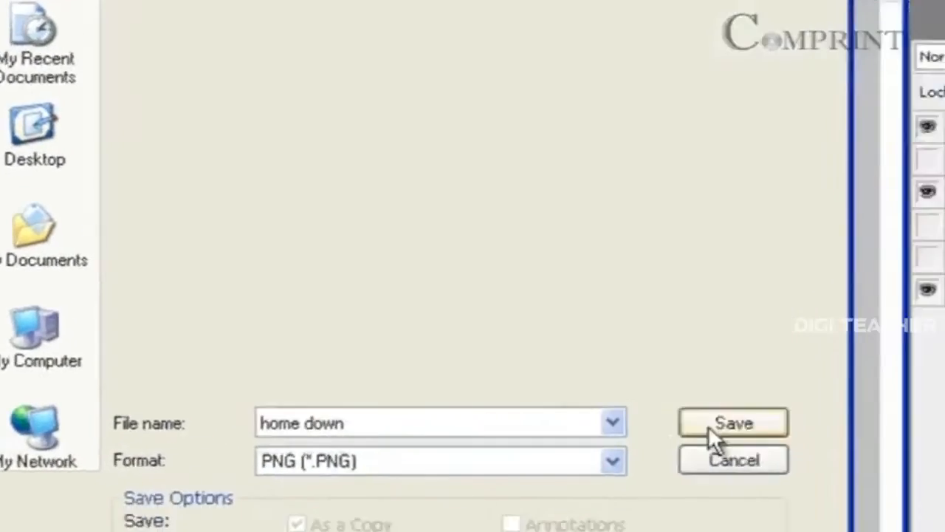
click(767, 470)
click(428, 298)
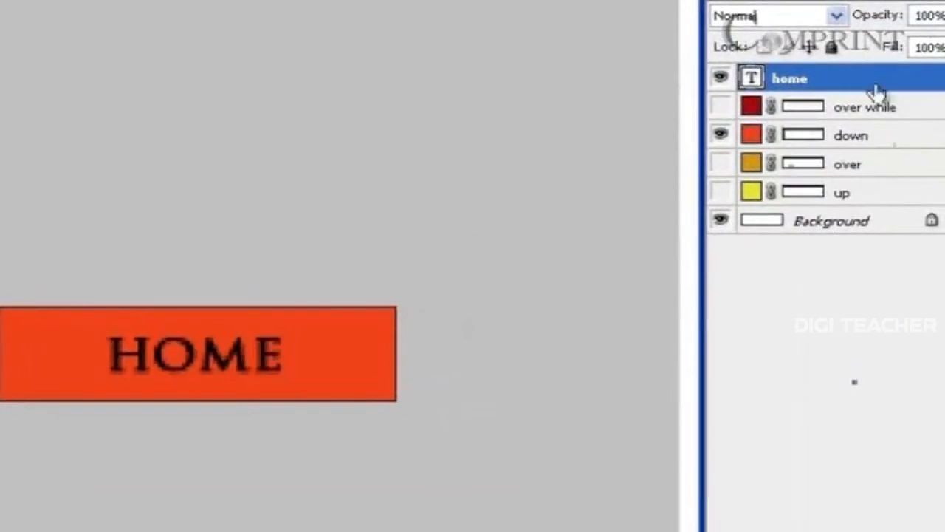
Show the "over while" layer instead of the "down" layer and save this state as a PNG copy named "home over while"
click(721, 136)
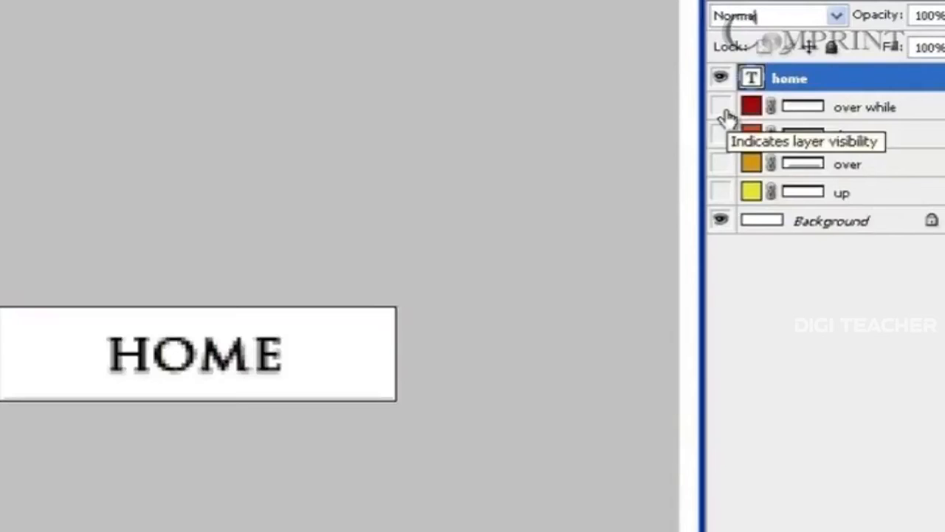
click(722, 108)
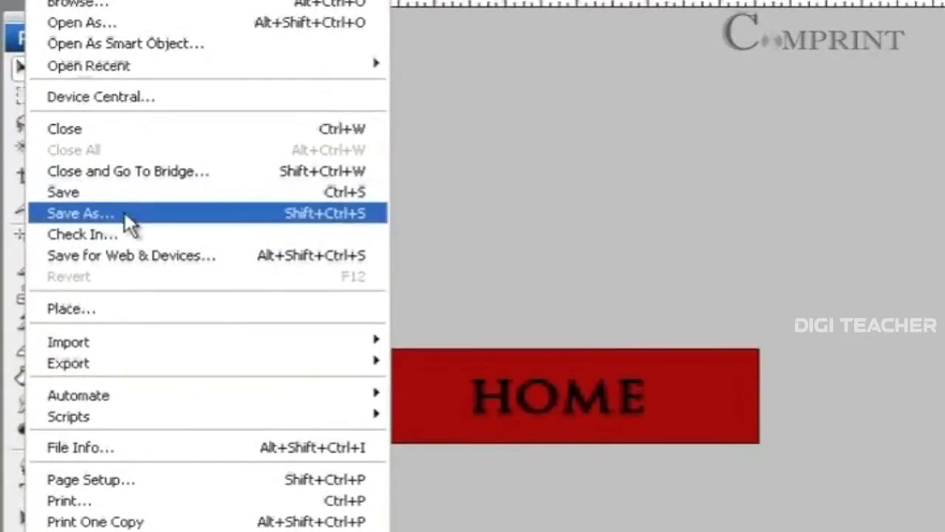
click(123, 216)
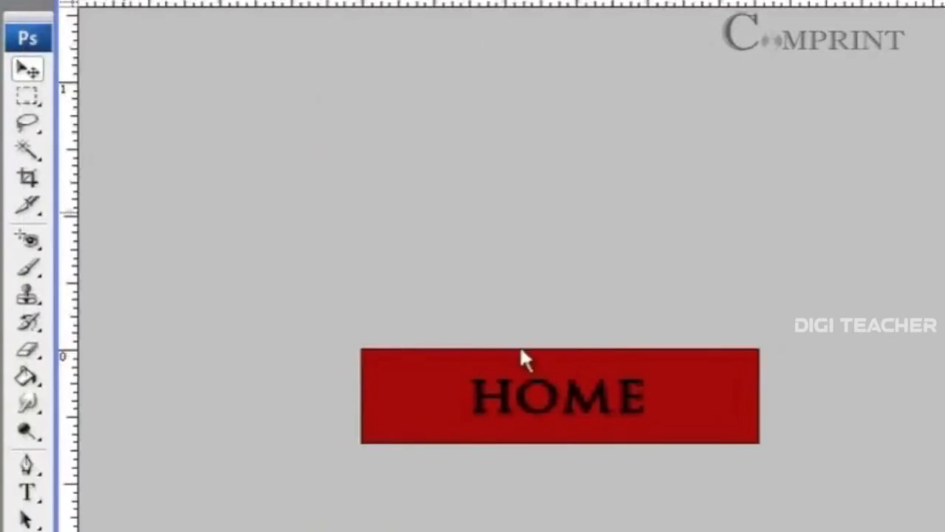
click(558, 411)
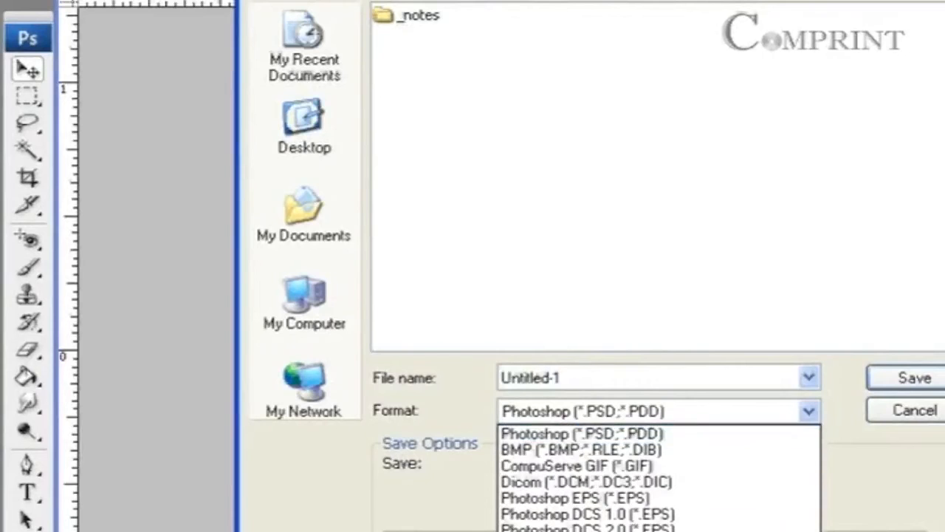
click(589, 499)
drag(605, 383, 478, 340)
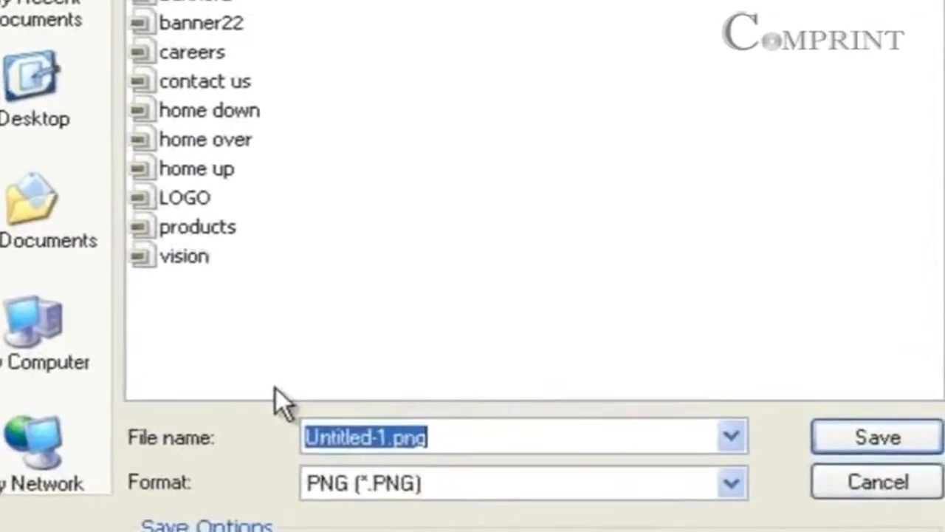
text(home o)
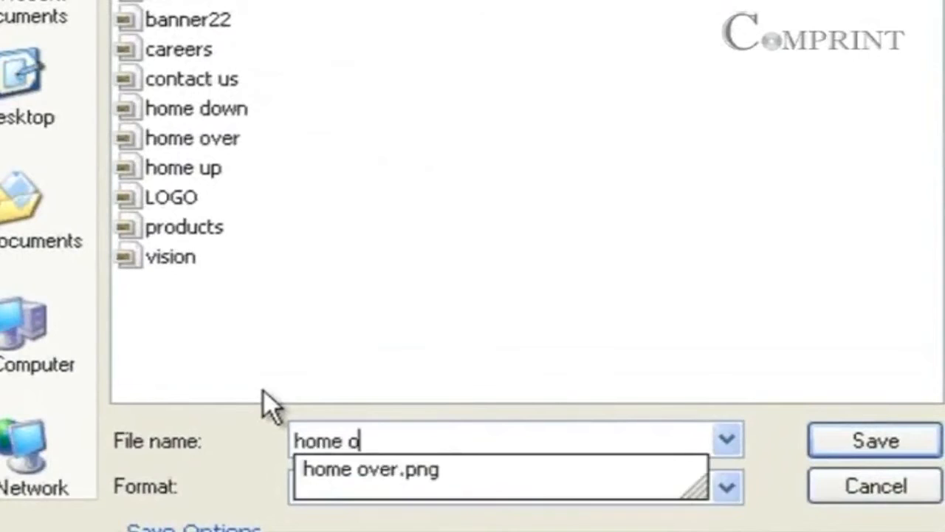
text(ver while)
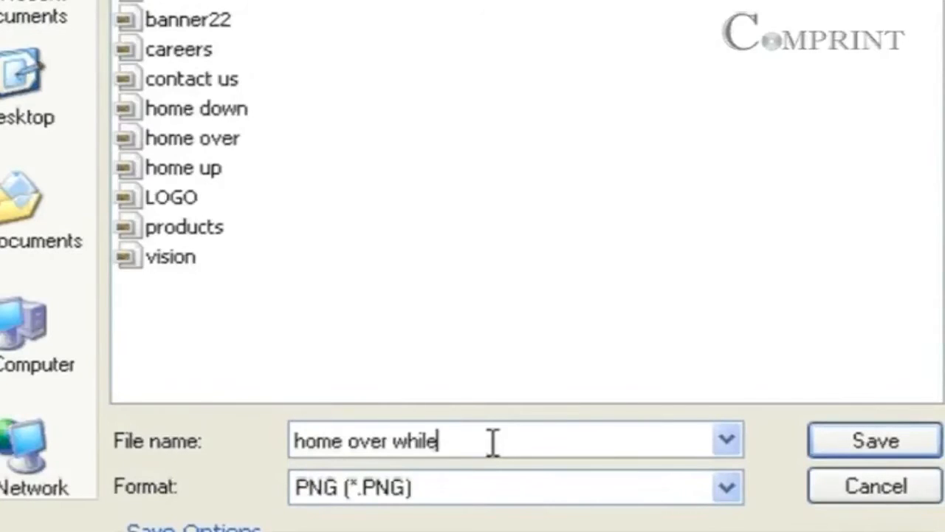
click(840, 452)
click(710, 391)
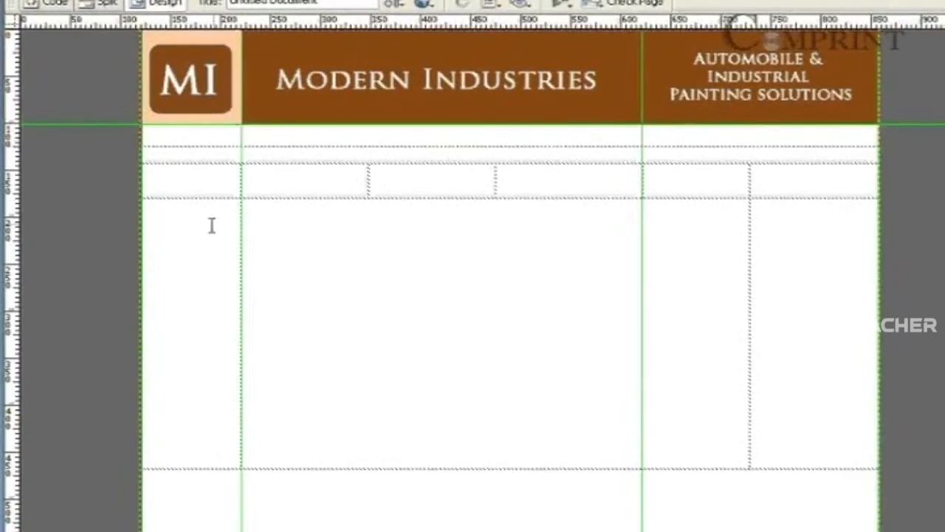
In layout-eng.html in Dreamweaver, start a navigation bar in the tall cell below the MI logo and name its first element "home"
click(166, 213)
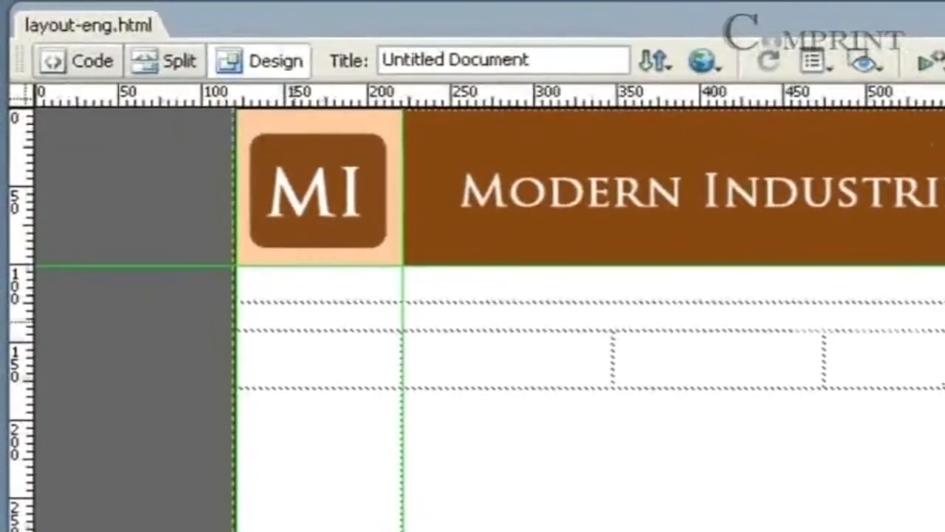
key(alt+i)
mouse_move(270, 29)
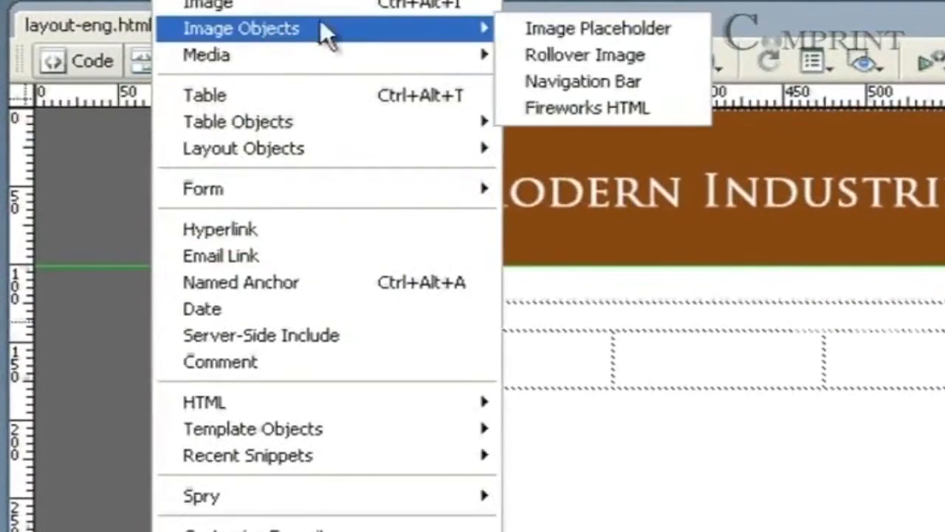
click(624, 87)
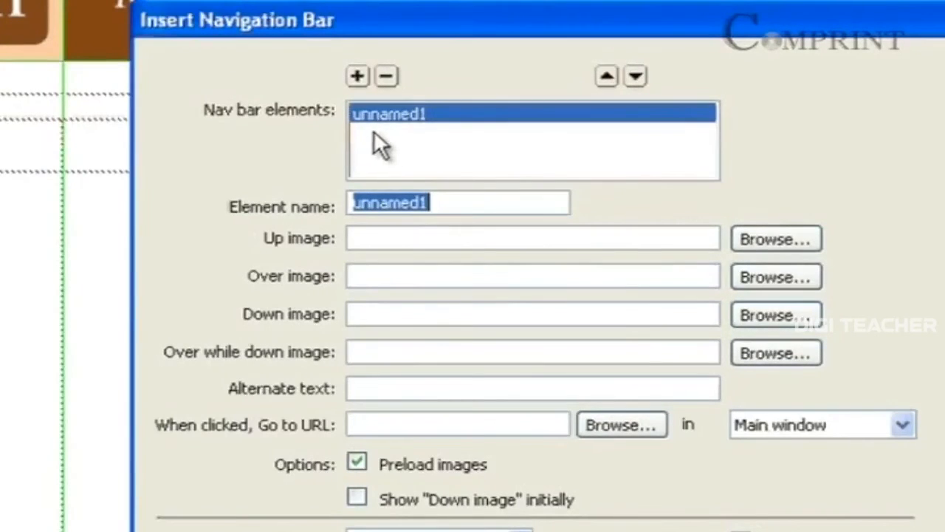
drag(292, 30, 268, 24)
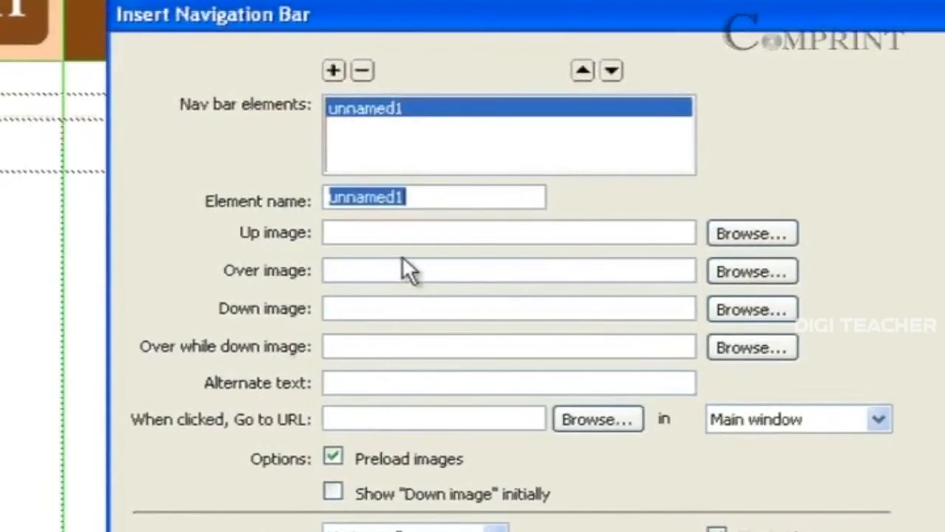
text(home)
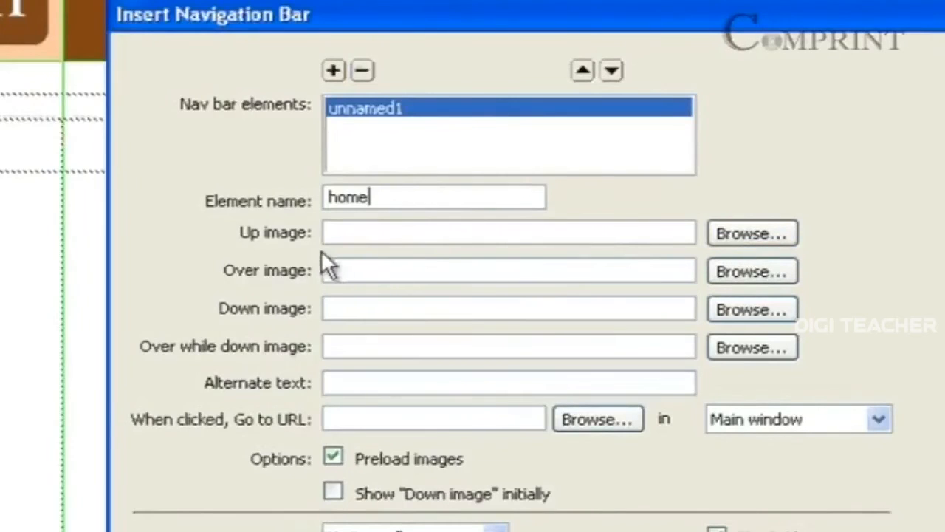
Assign home up.png as the home element's up image and home over.png as its over image
click(735, 233)
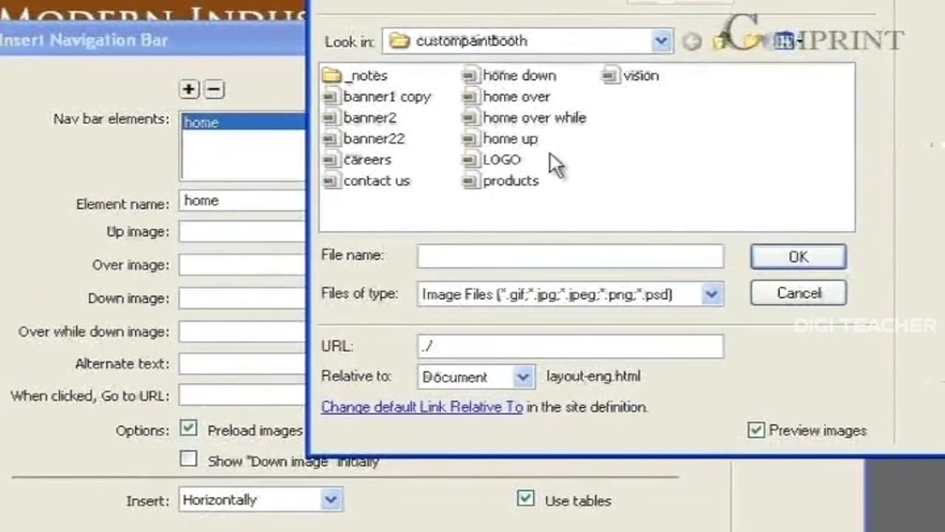
click(517, 140)
click(801, 256)
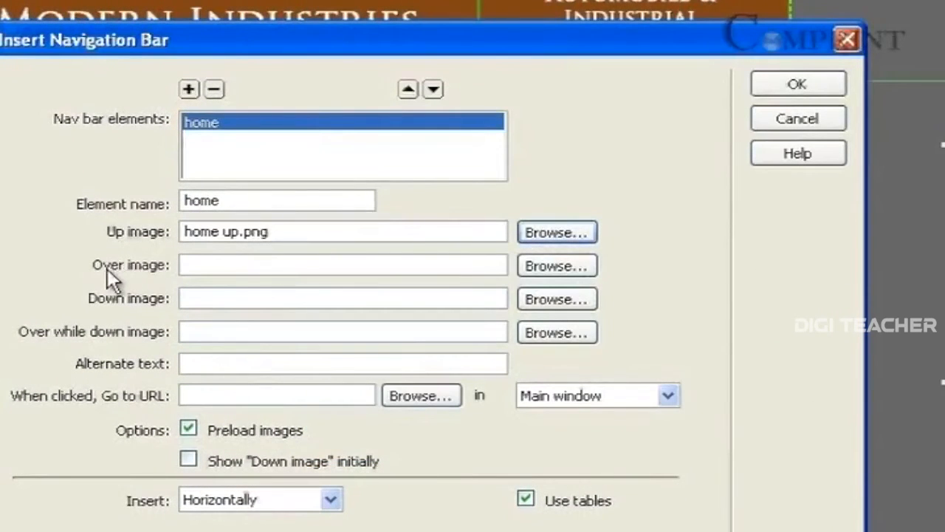
click(544, 270)
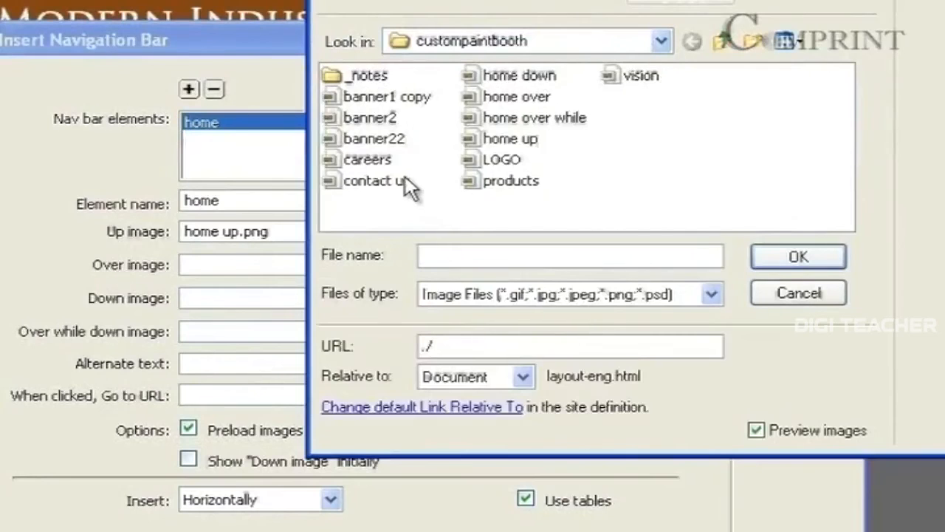
click(526, 98)
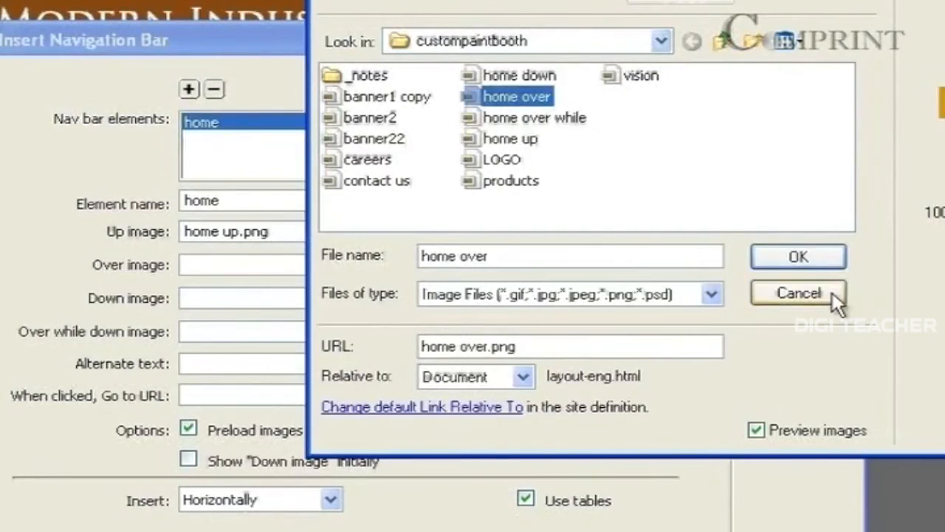
click(791, 258)
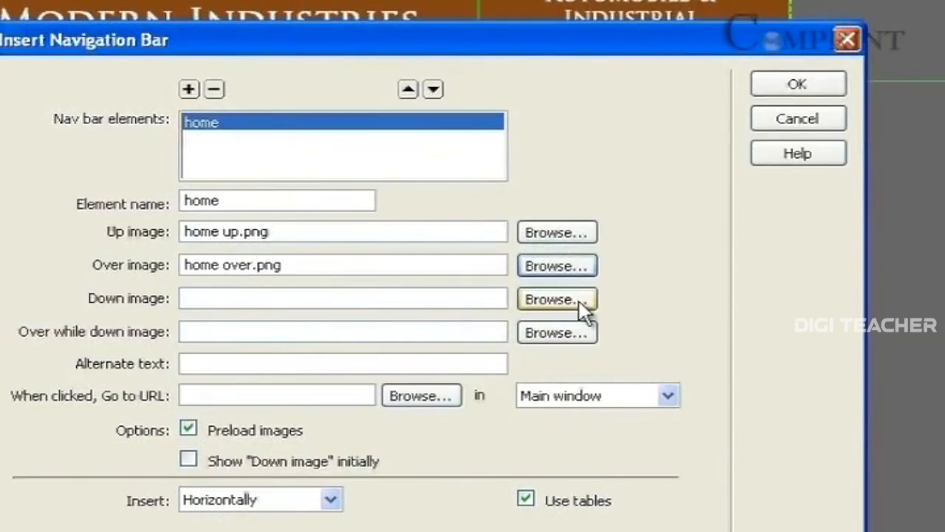
Assign home down.png as the down image and home over while.png as the over while down image, and insert the navigation bar
click(579, 300)
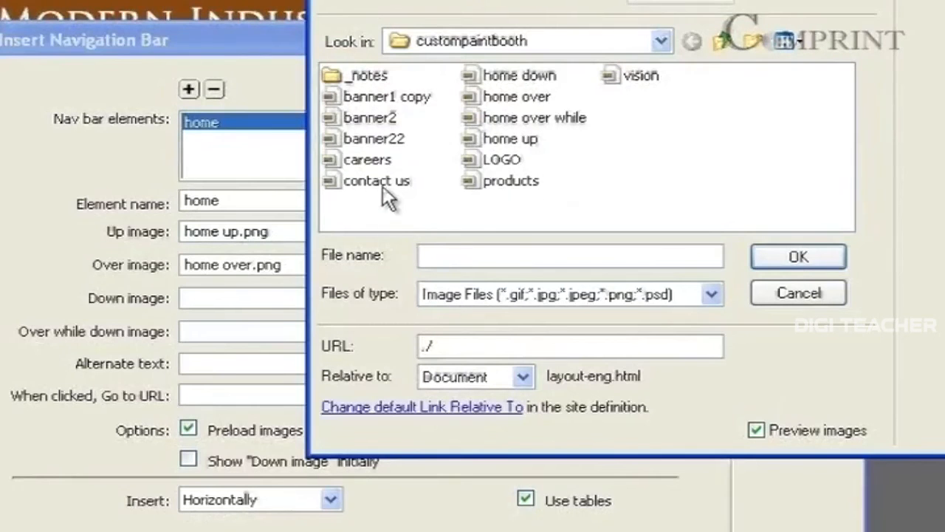
click(542, 77)
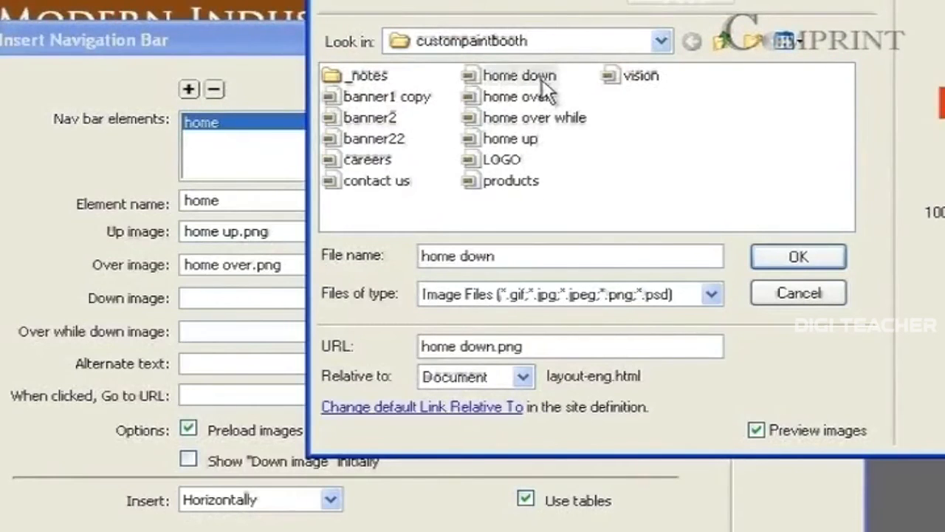
click(759, 251)
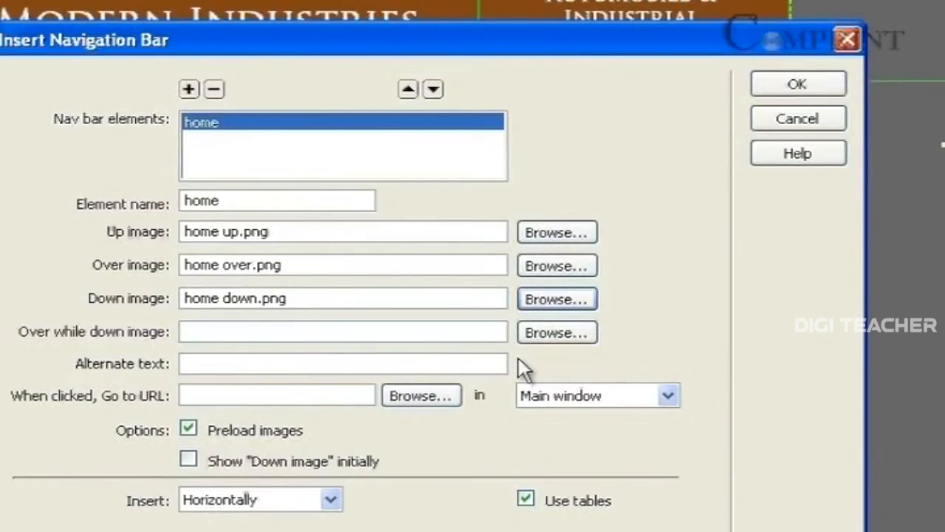
click(534, 333)
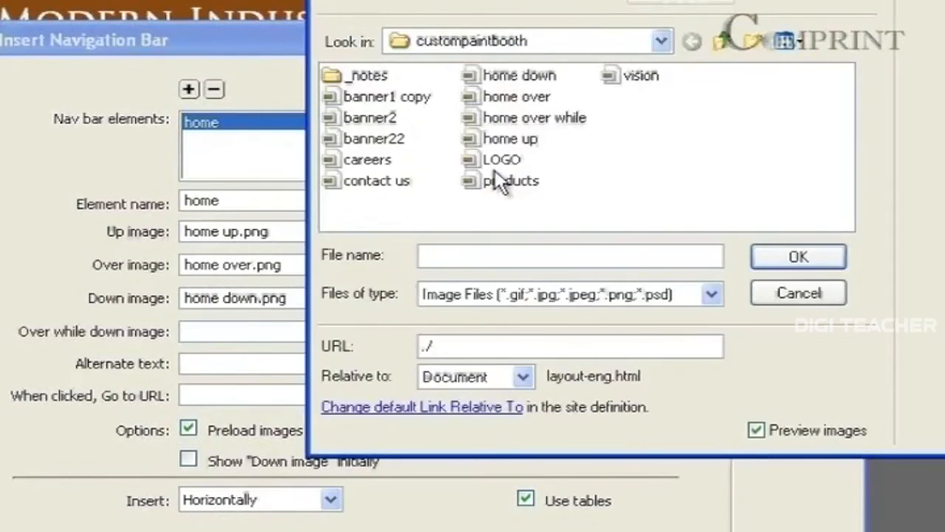
click(546, 120)
click(801, 257)
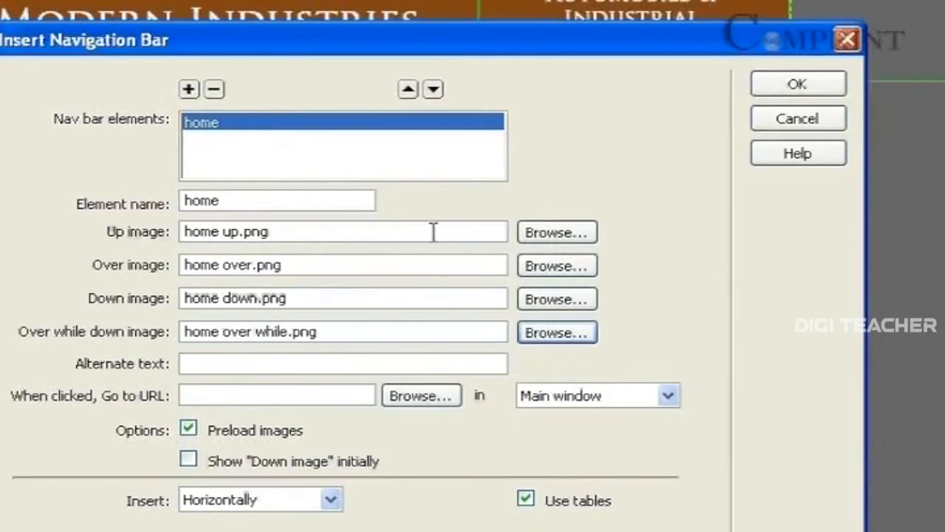
click(308, 236)
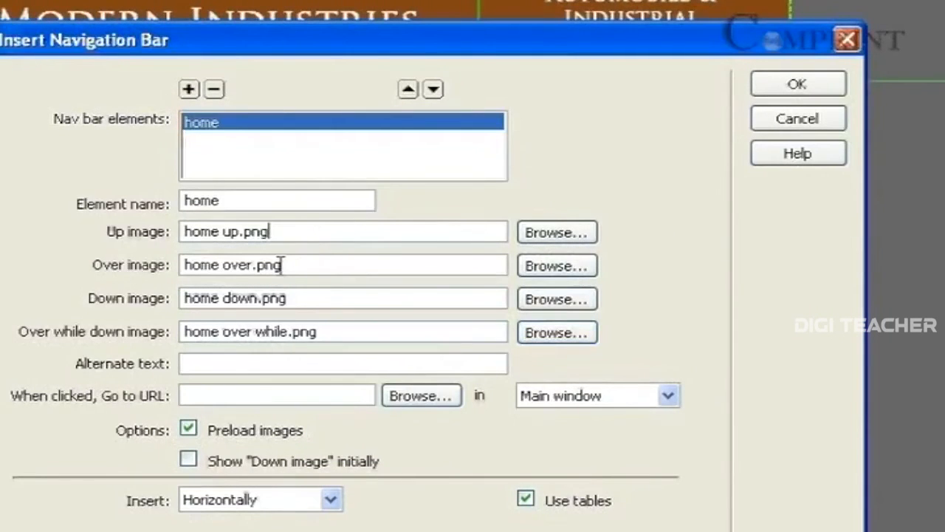
click(360, 332)
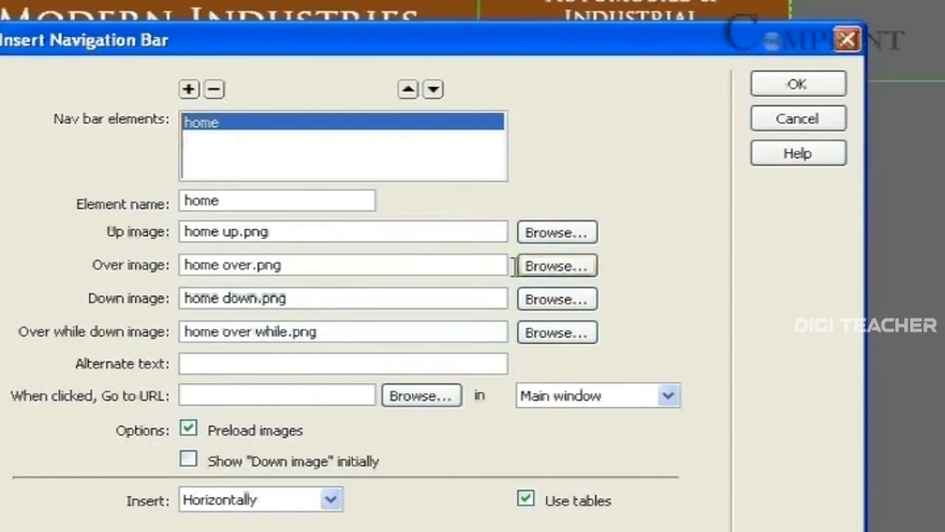
click(812, 90)
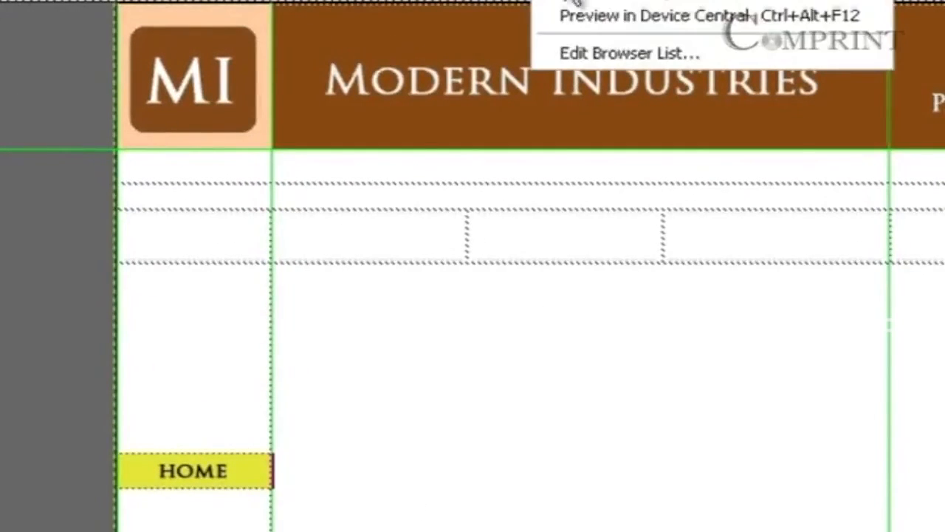
Preview the page in a browser, saving the changes to layout-eng, and test the HOME button's down state
click(576, 11)
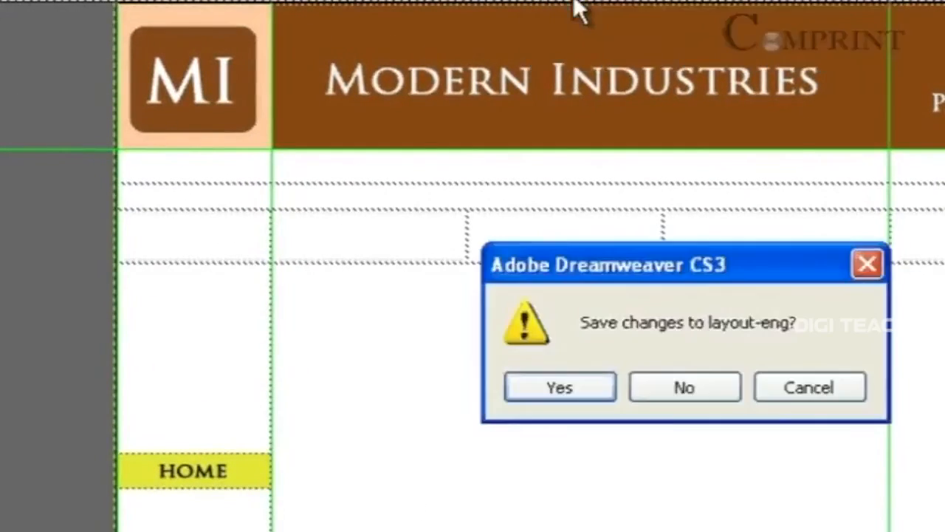
click(565, 382)
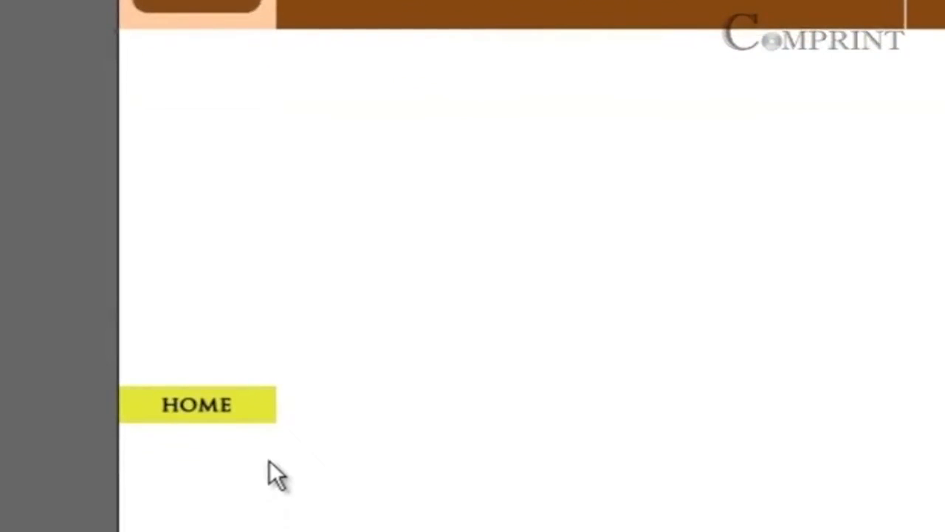
click(250, 410)
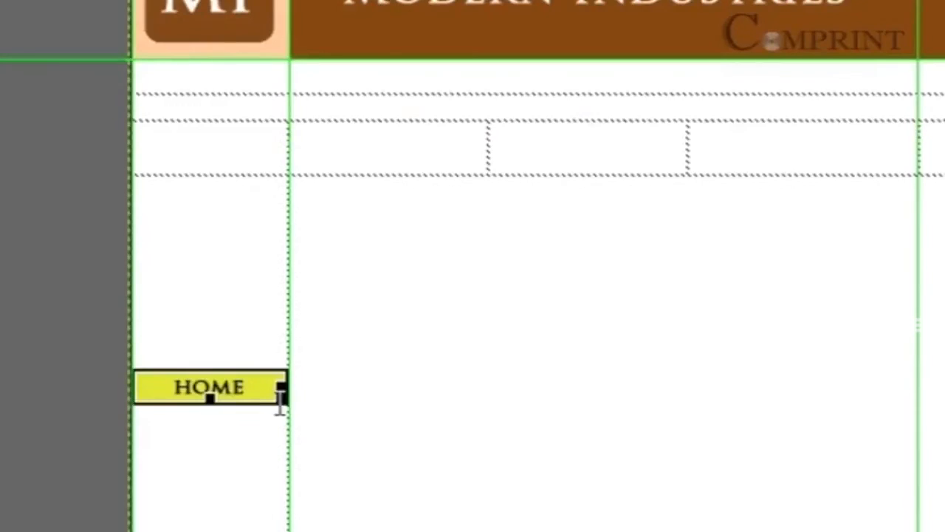
Request another navigation bar on the page and accept modifying the existing one instead
key(alt+i)
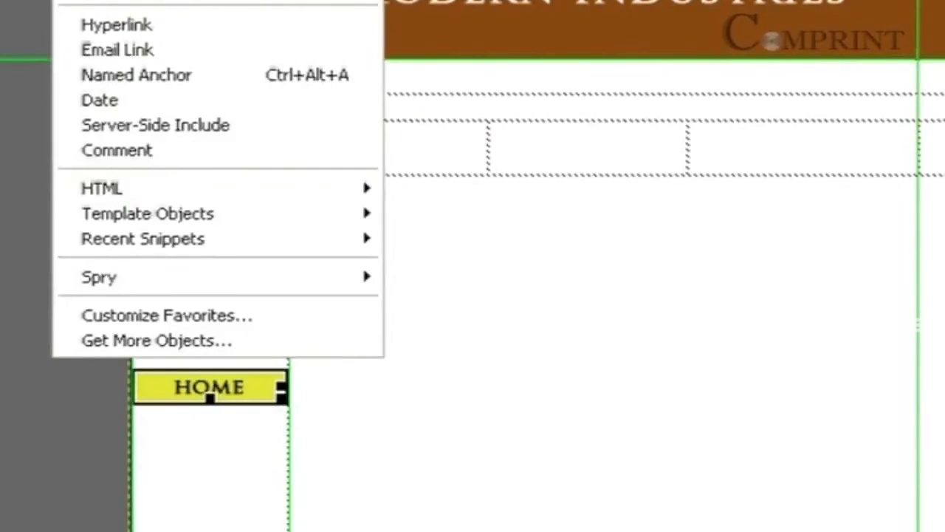
mouse_move(189, 30)
click(526, 78)
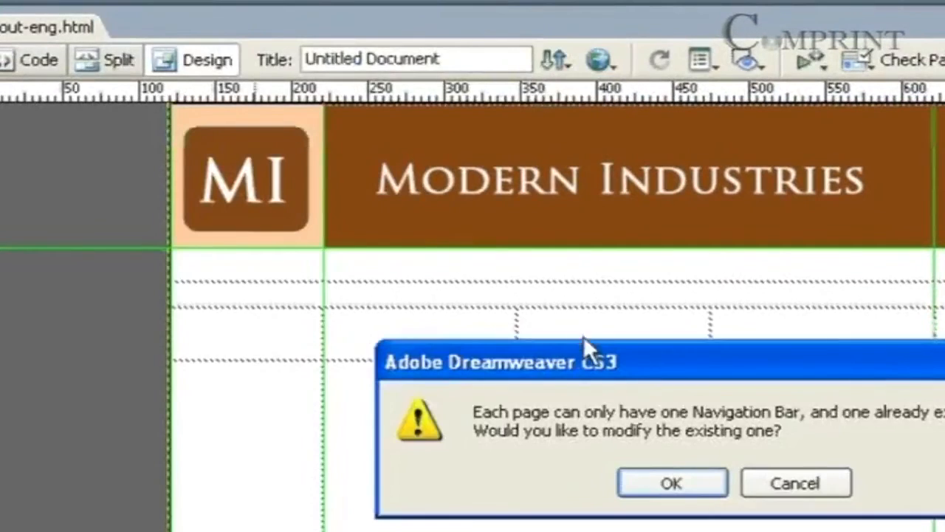
drag(547, 372, 537, 305)
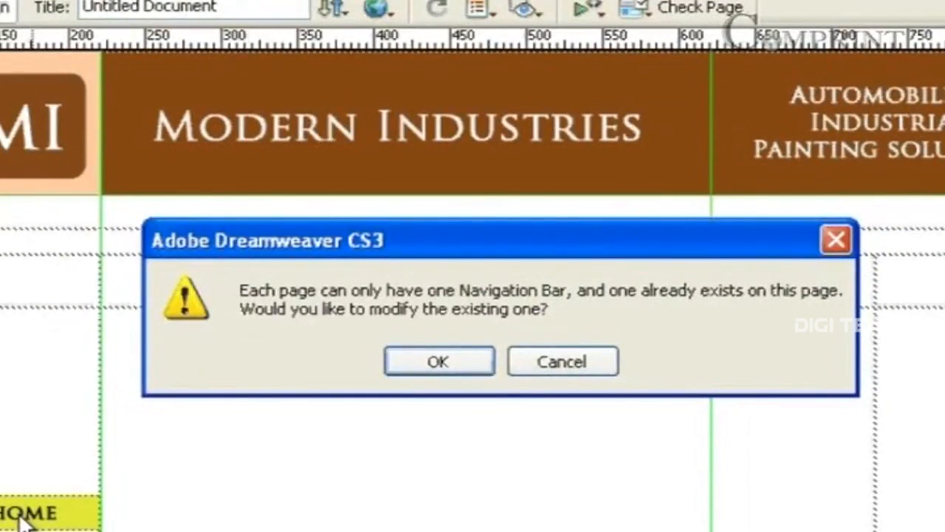
click(455, 366)
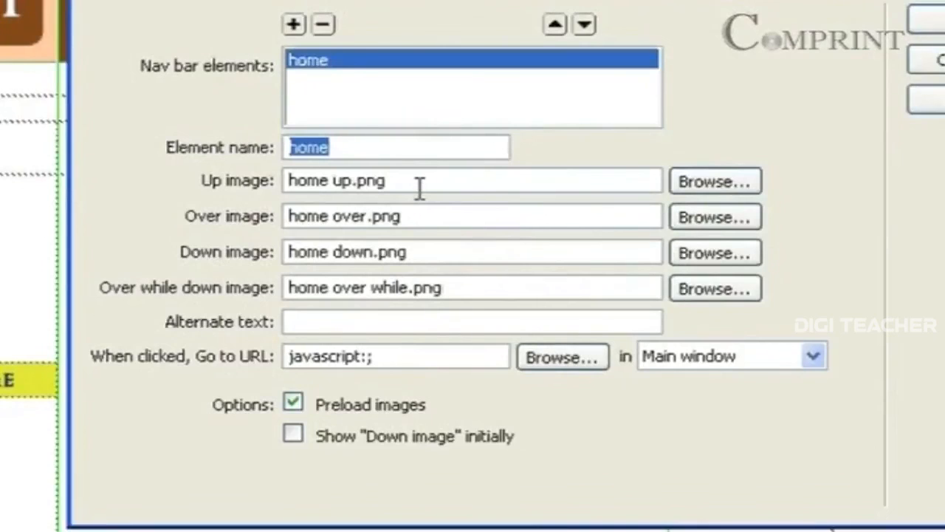
click(411, 149)
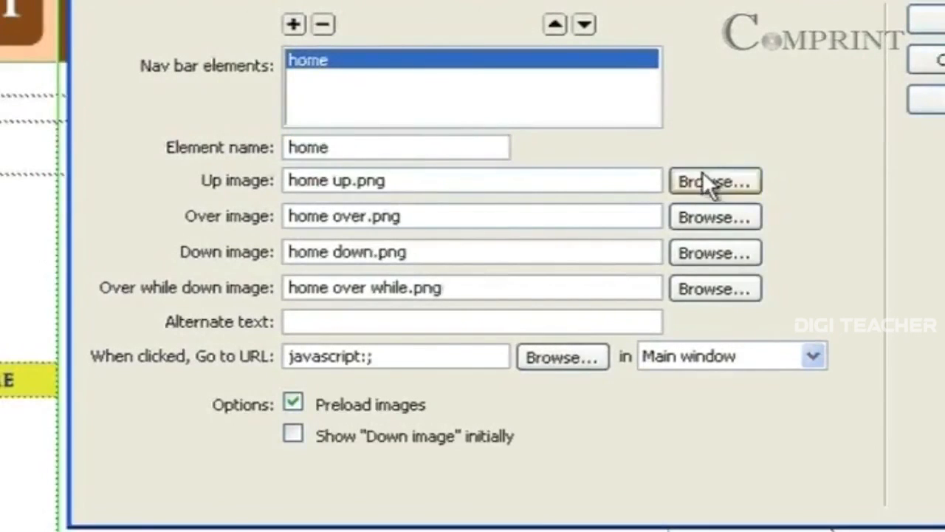
Add a second element to the navigation bar with products.png from the custompaintbooth folder as its up image
click(292, 25)
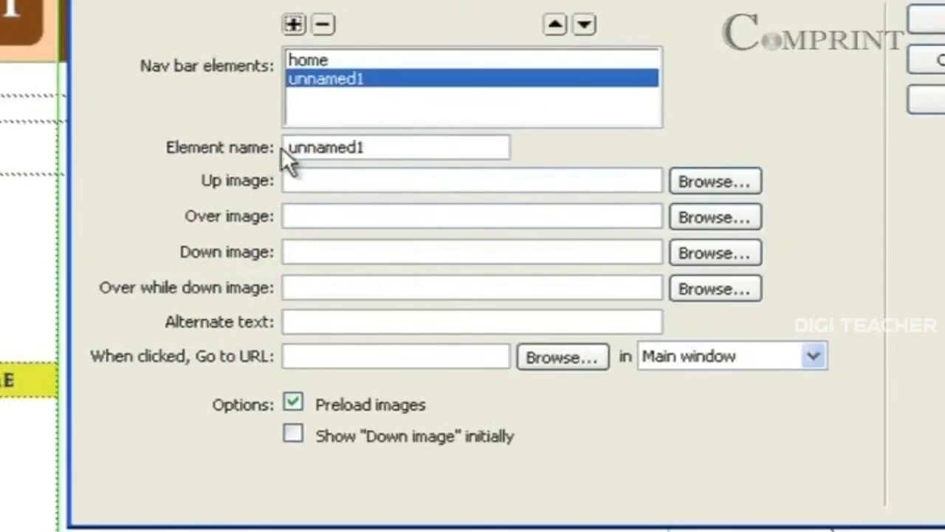
click(356, 179)
click(721, 179)
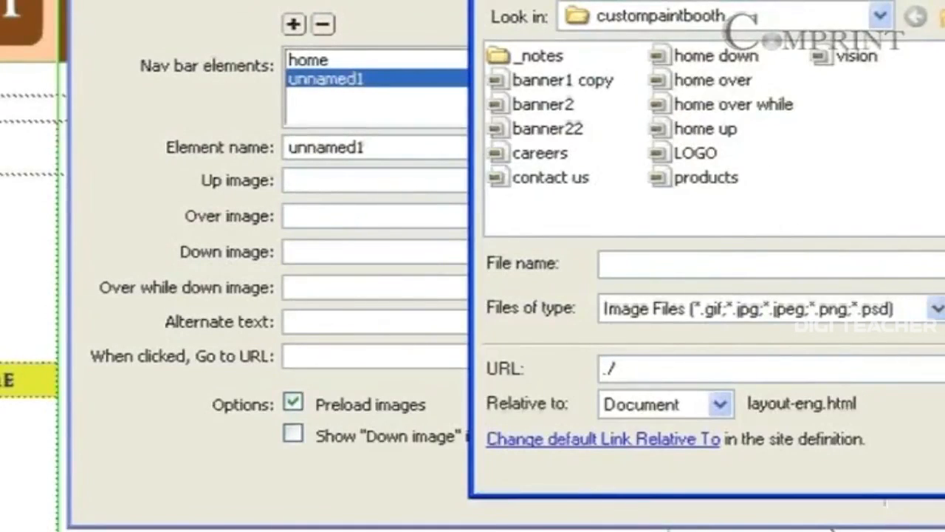
drag(746, 0, 678, 12)
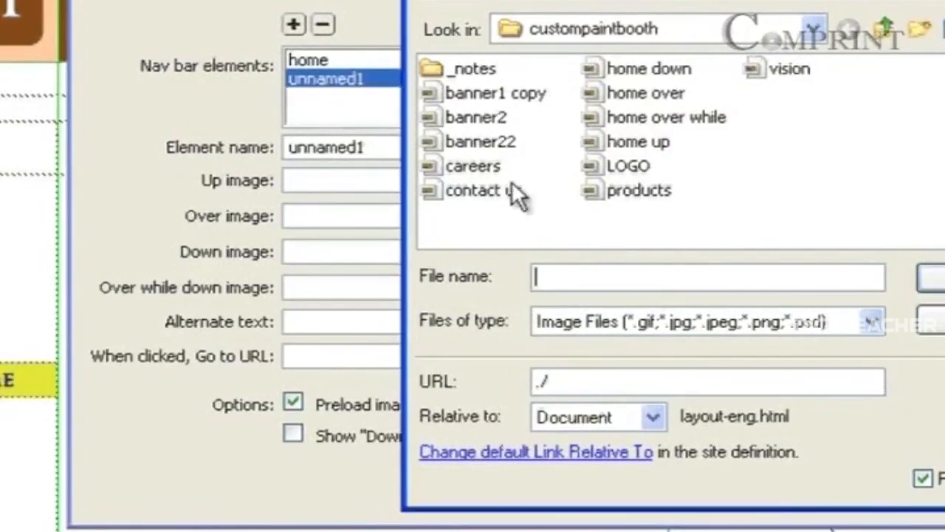
click(664, 191)
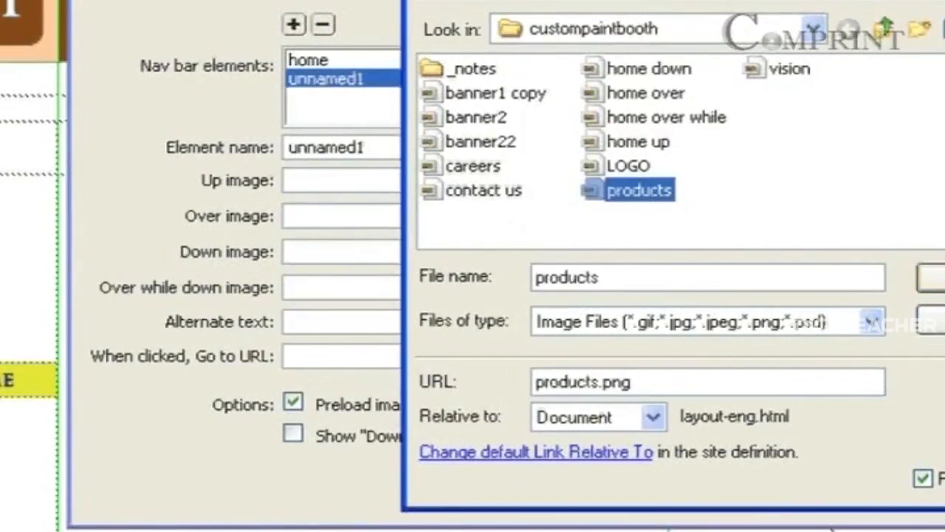
click(927, 278)
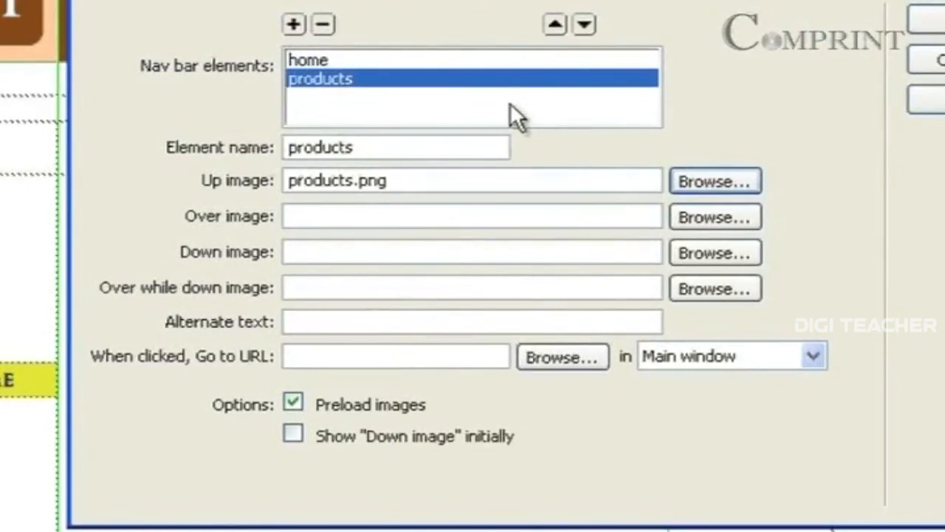
click(344, 217)
click(312, 249)
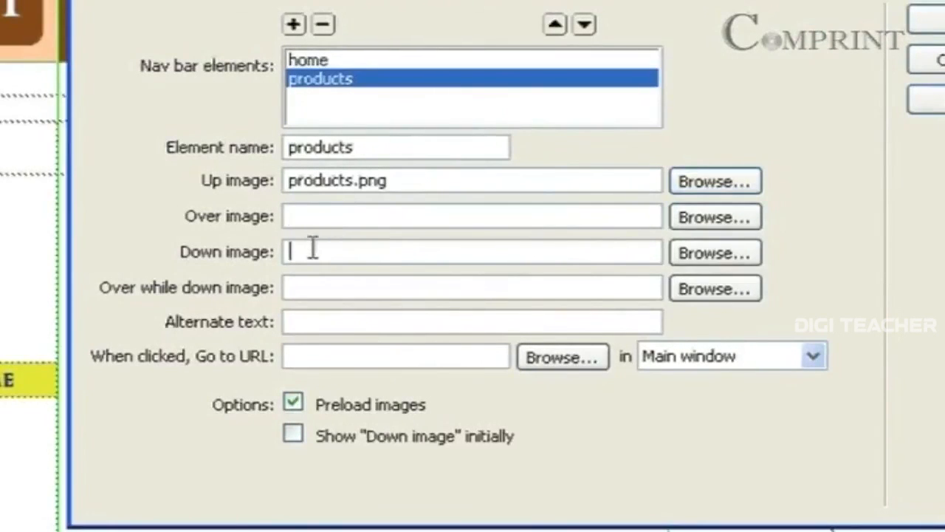